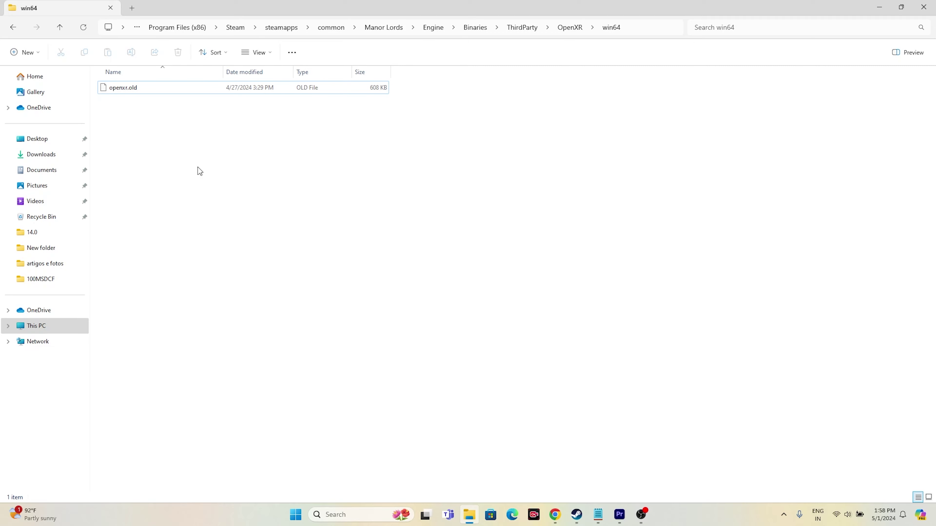
# Step: Select the openxr.old file in the win64 folder and close the folder window
pyautogui.click(176, 93)
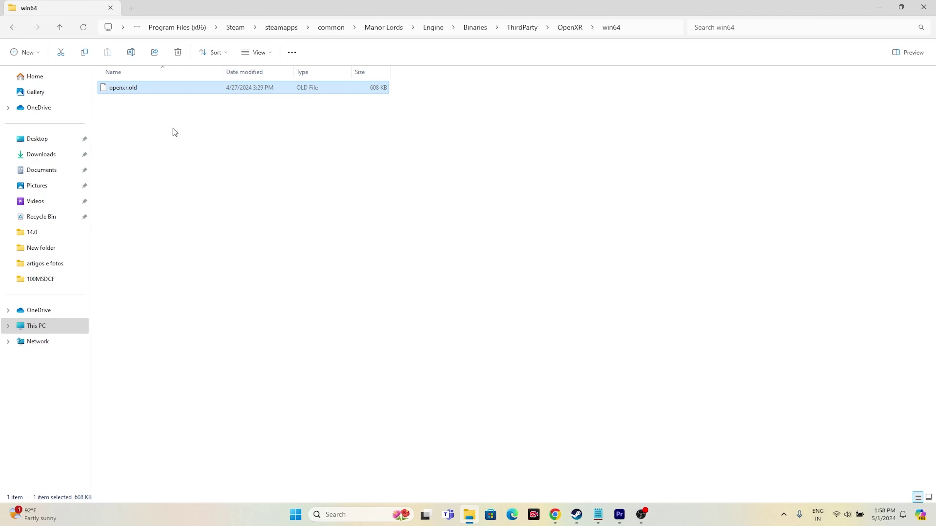
pyautogui.click(923, 7)
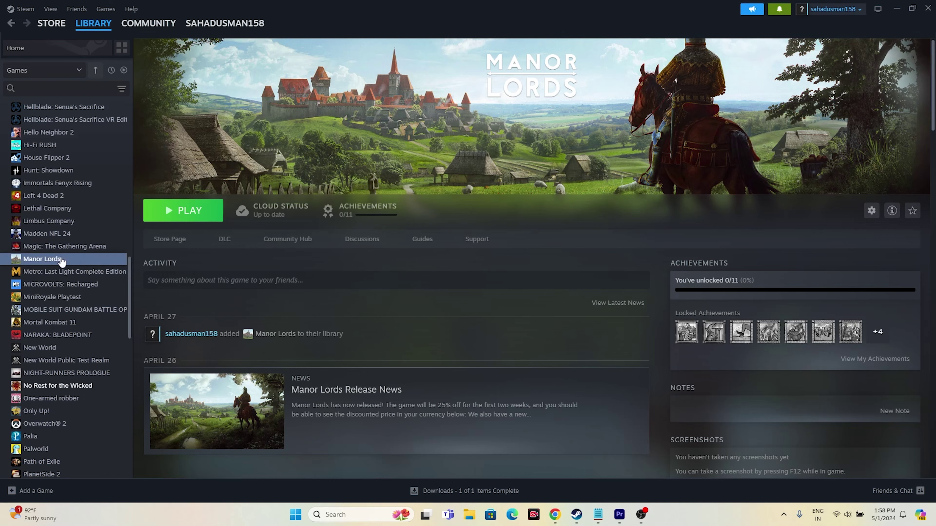
# Step: Open the ROG user profile folder under Users on Local Disk (C:) in File Explorer
pyautogui.click(469, 515)
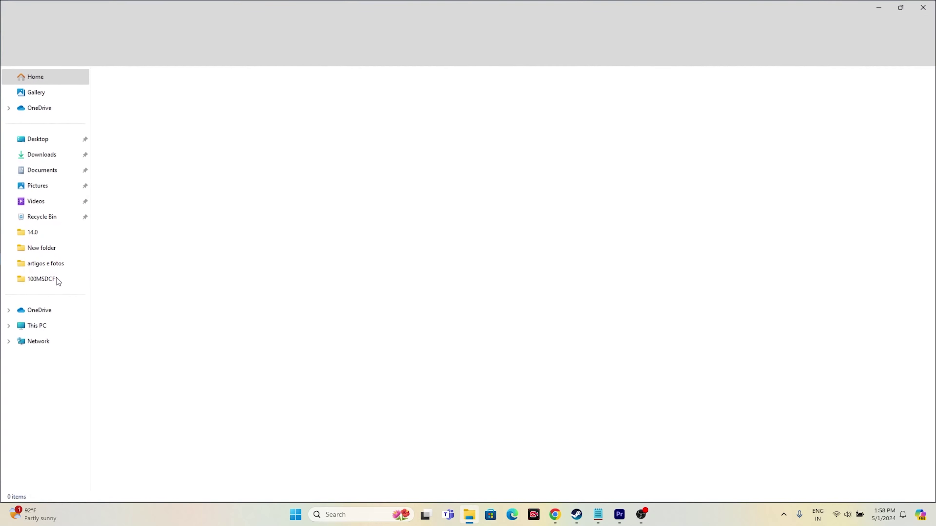
pyautogui.click(43, 327)
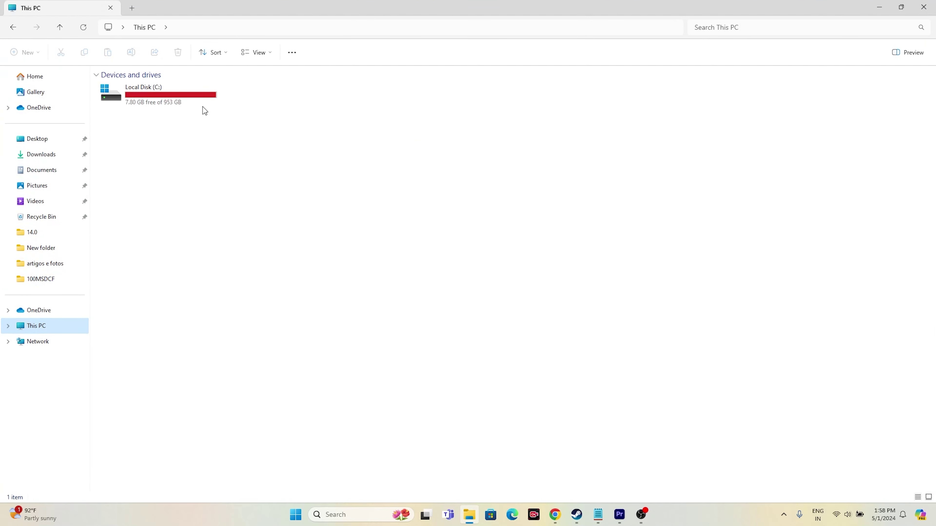
pyautogui.doubleClick(183, 101)
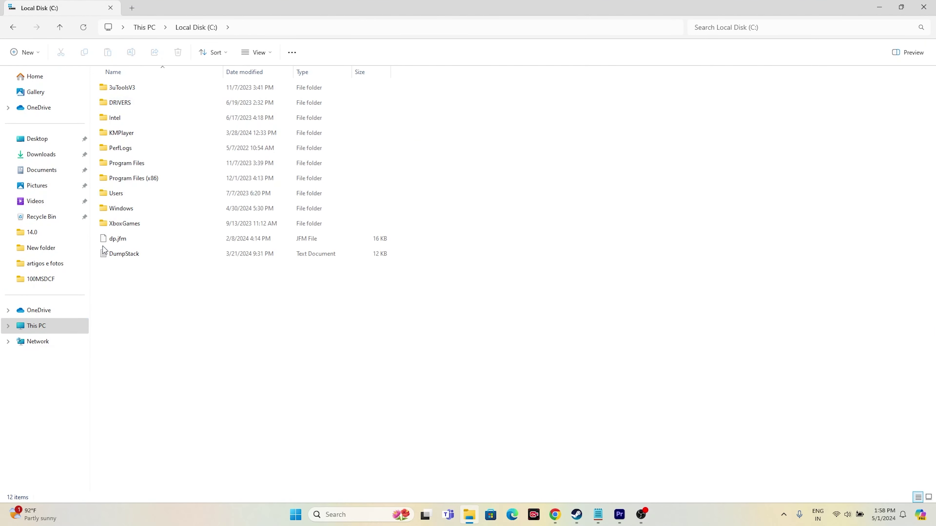
pyautogui.doubleClick(121, 194)
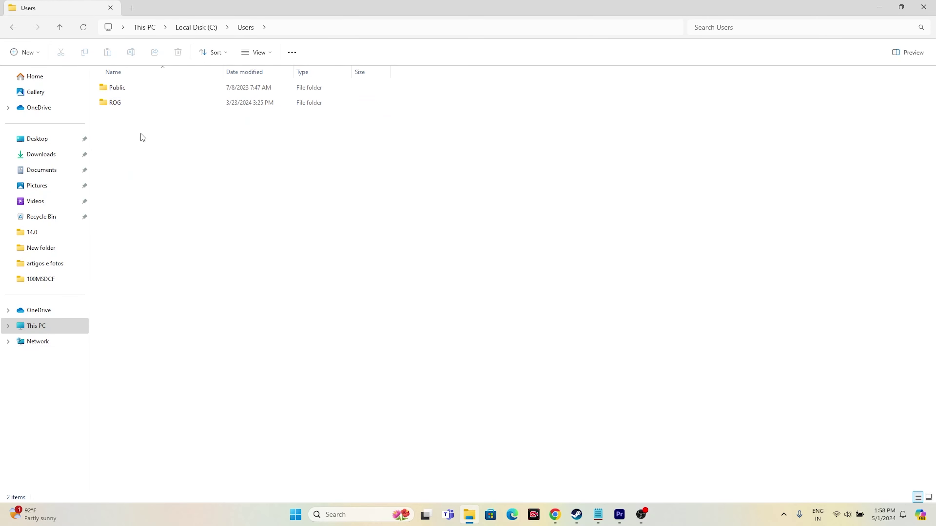
pyautogui.doubleClick(133, 87)
pyautogui.click(13, 27)
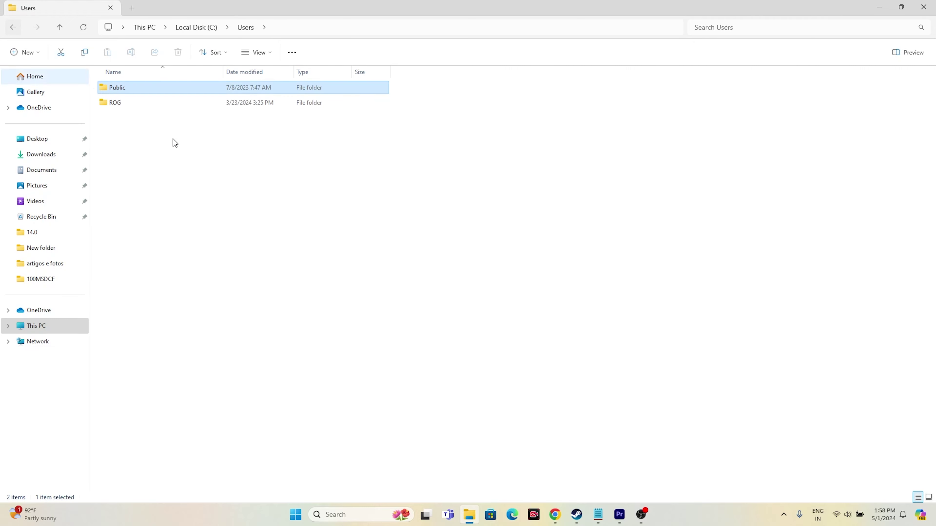
pyautogui.doubleClick(134, 103)
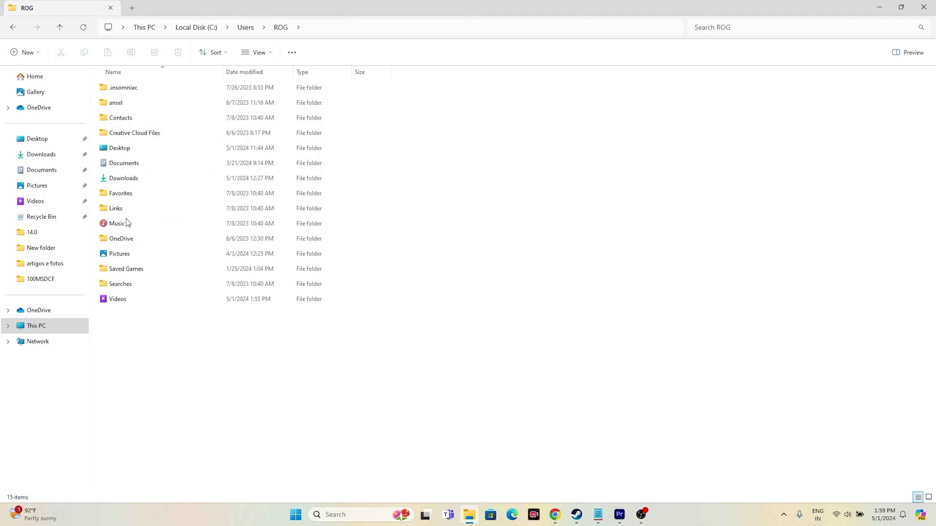
# Step: Look into the profile's OneDrive and Downloads folders, dismissing the OneDrive setup, and return to the ROG folder
pyautogui.doubleClick(130, 239)
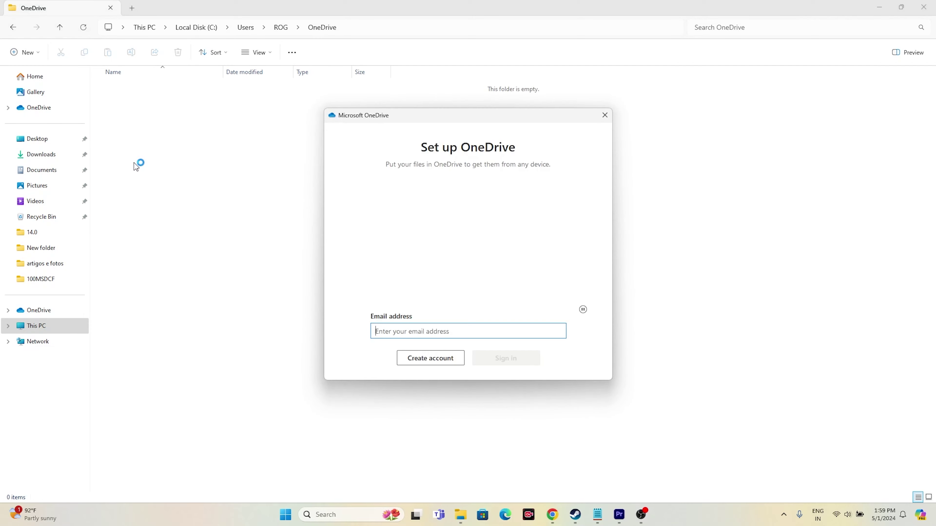
pyautogui.click(604, 115)
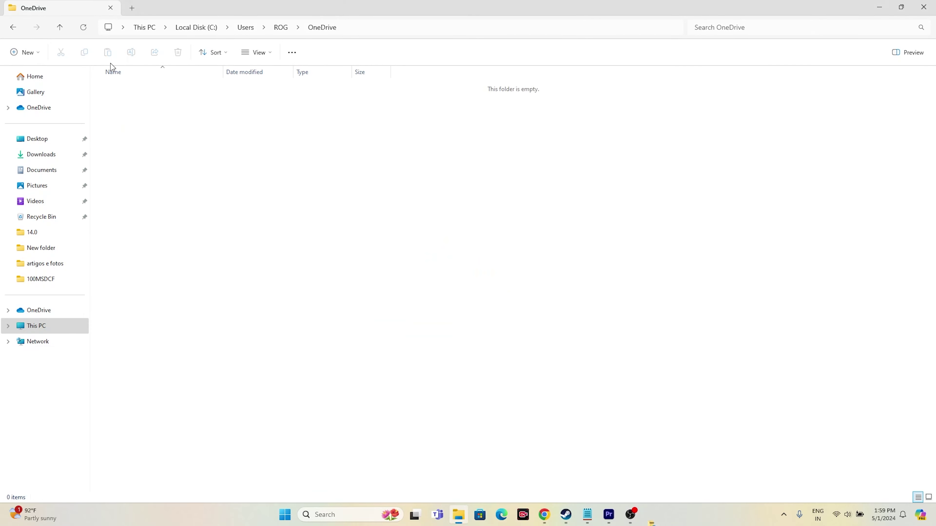
pyautogui.click(14, 28)
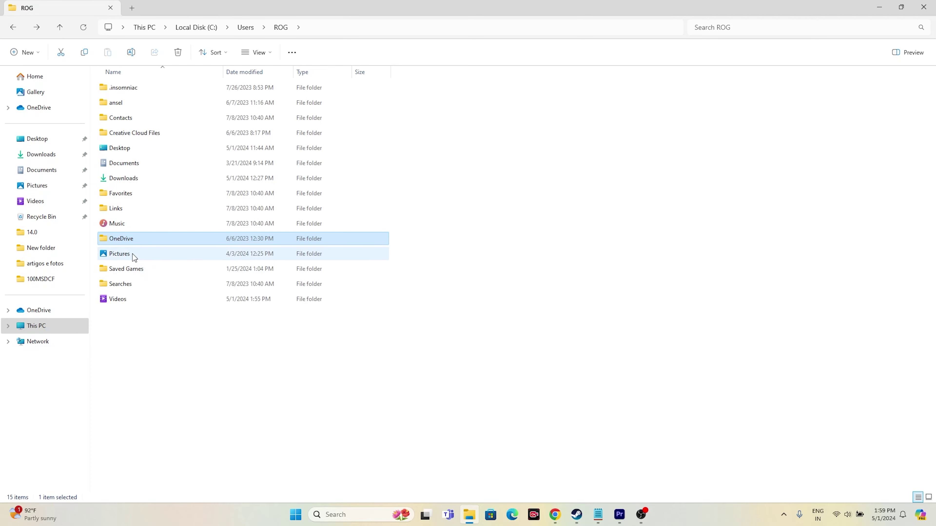
pyautogui.click(128, 178)
pyautogui.doubleClick(128, 178)
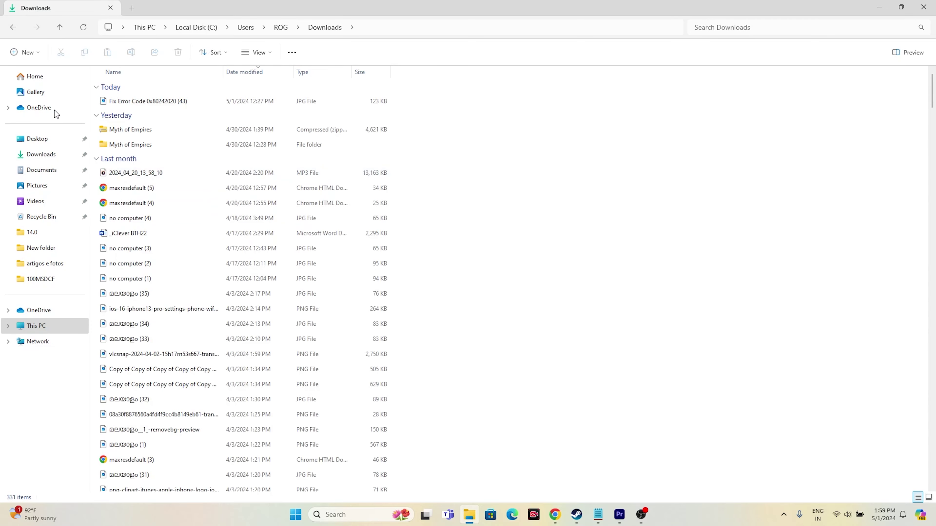
pyautogui.click(14, 27)
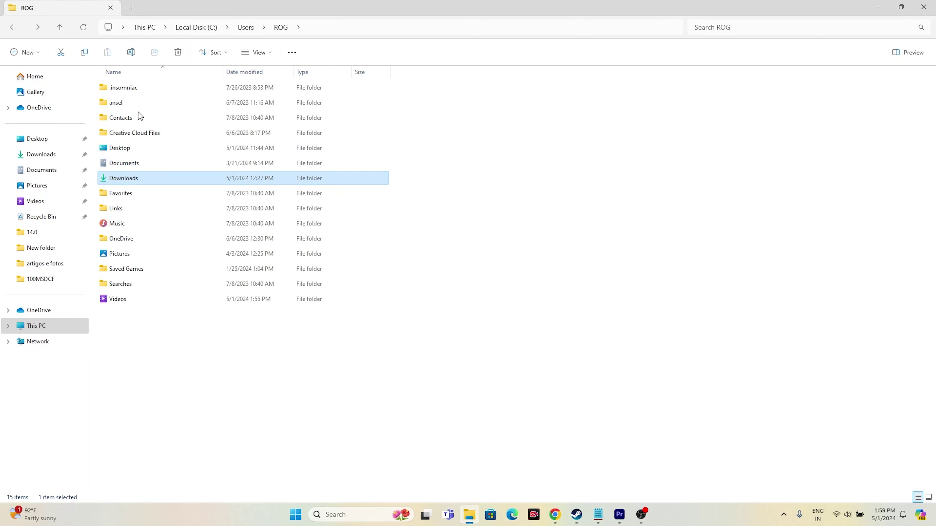
# Step: Examine the profile's Documents and Desktop folders, including a personal subfolder on the Desktop, and return to the profile folder
pyautogui.doubleClick(139, 162)
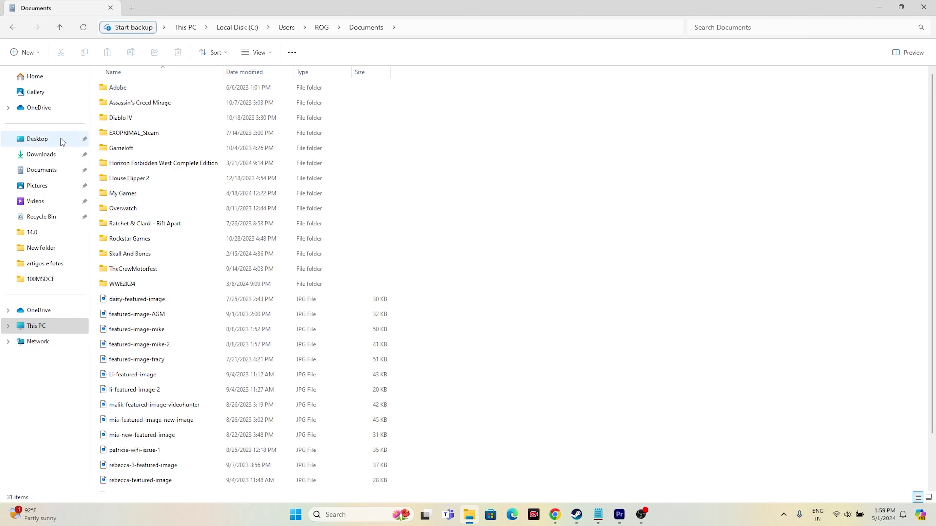
pyautogui.click(13, 29)
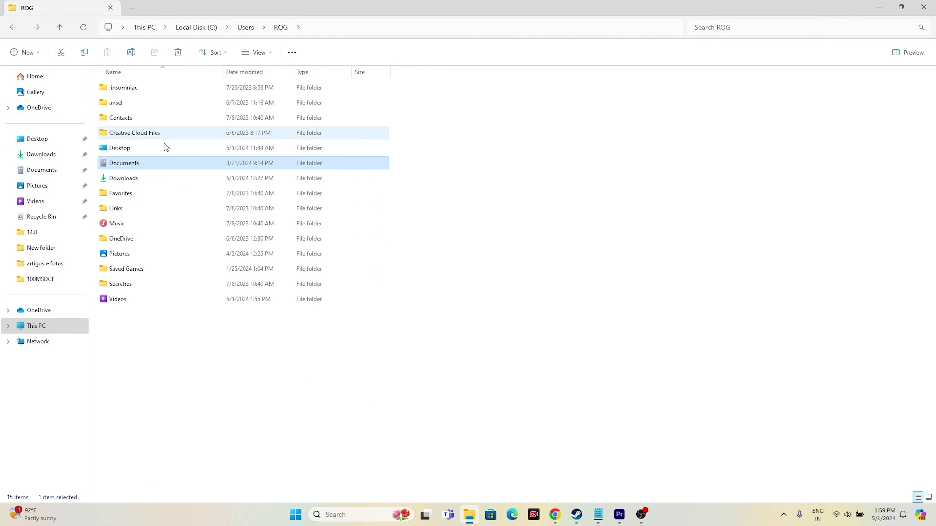
pyautogui.doubleClick(146, 149)
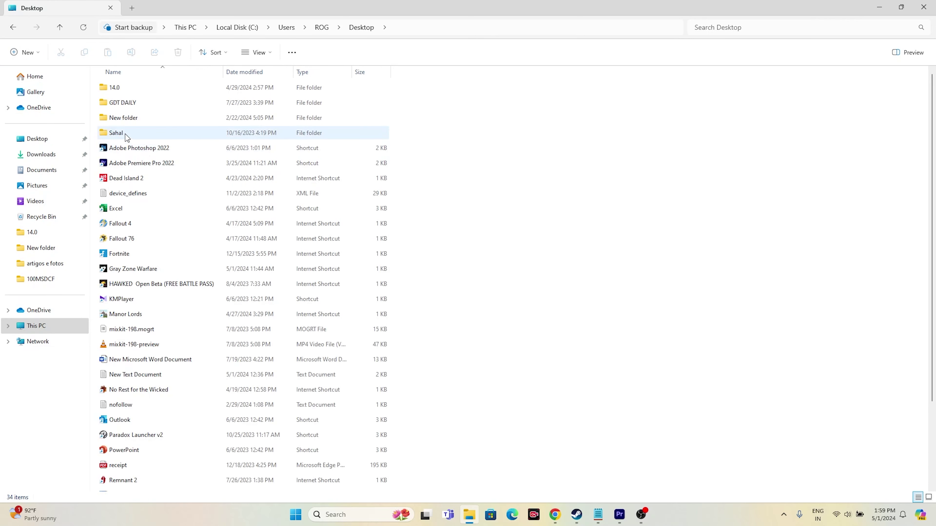
pyautogui.click(13, 28)
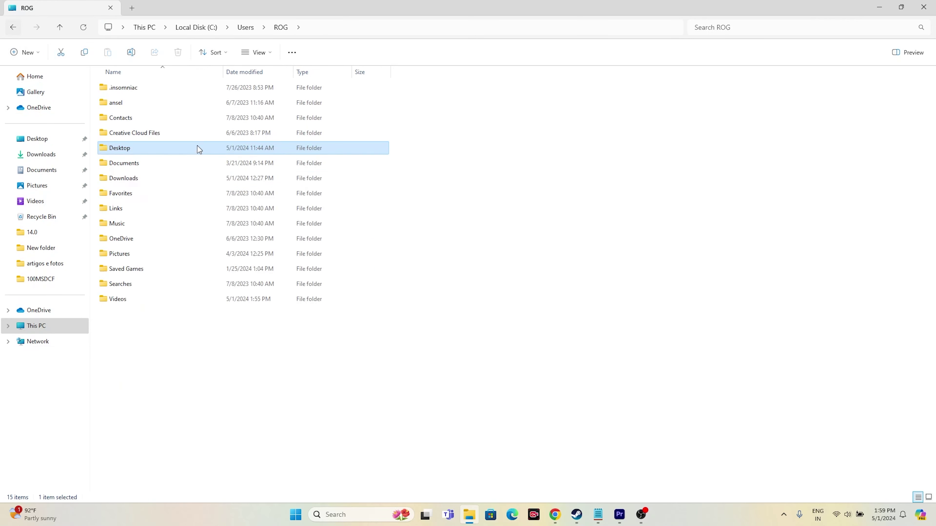
pyautogui.doubleClick(149, 149)
pyautogui.click(120, 134)
pyautogui.doubleClick(120, 134)
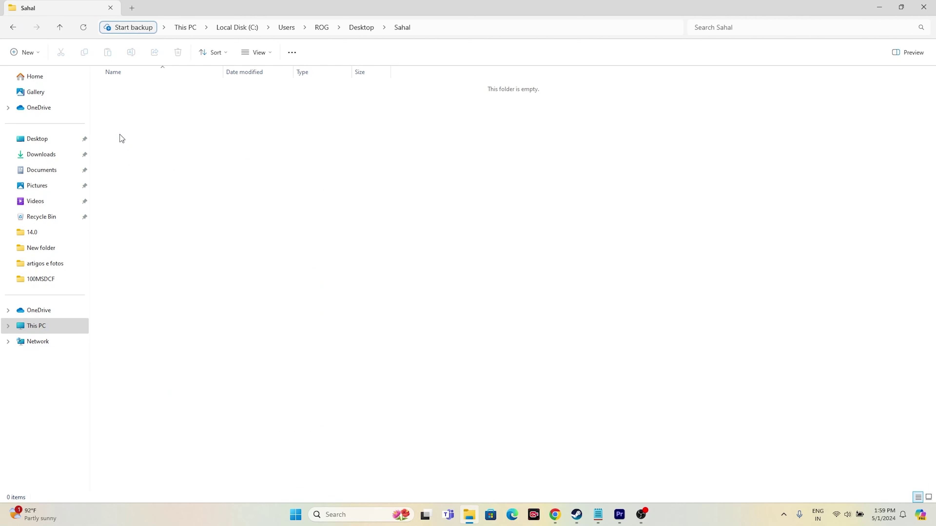
pyautogui.click(14, 27)
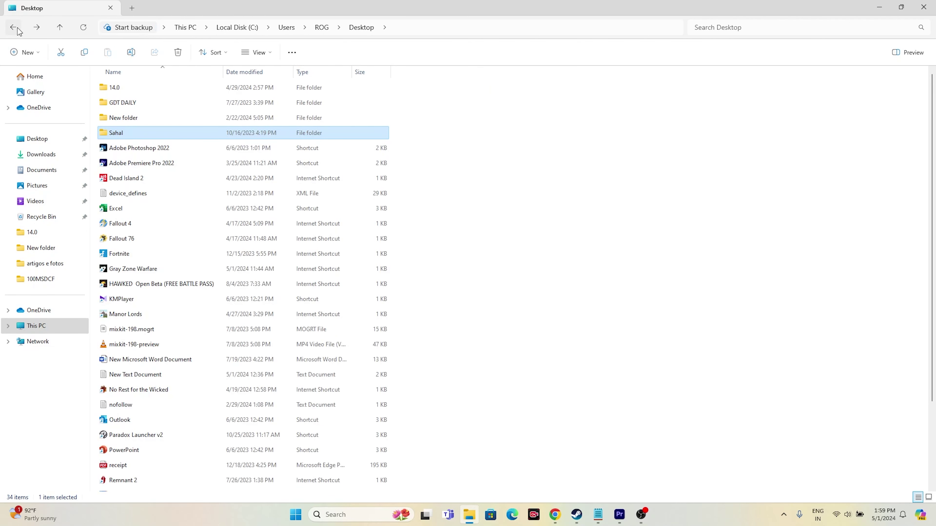
pyautogui.click(14, 27)
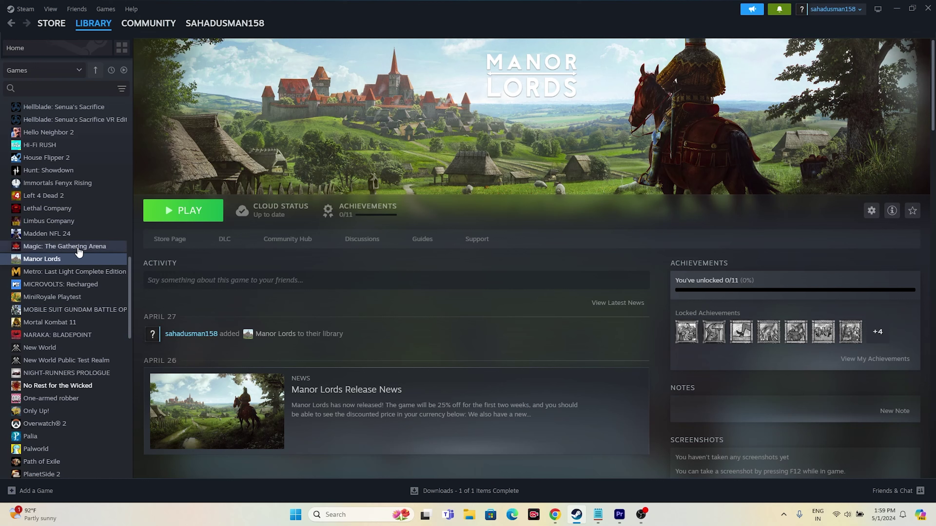
# Step: Switch to Steam and browse to the Manor Lords installation folder from the game's Installed Files properties
pyautogui.rightClick(77, 261)
pyautogui.click(104, 334)
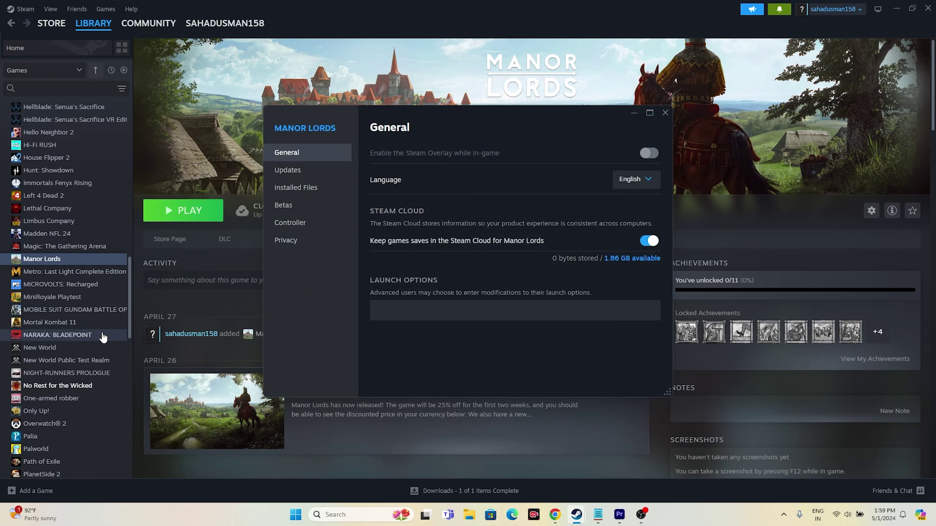
pyautogui.click(333, 196)
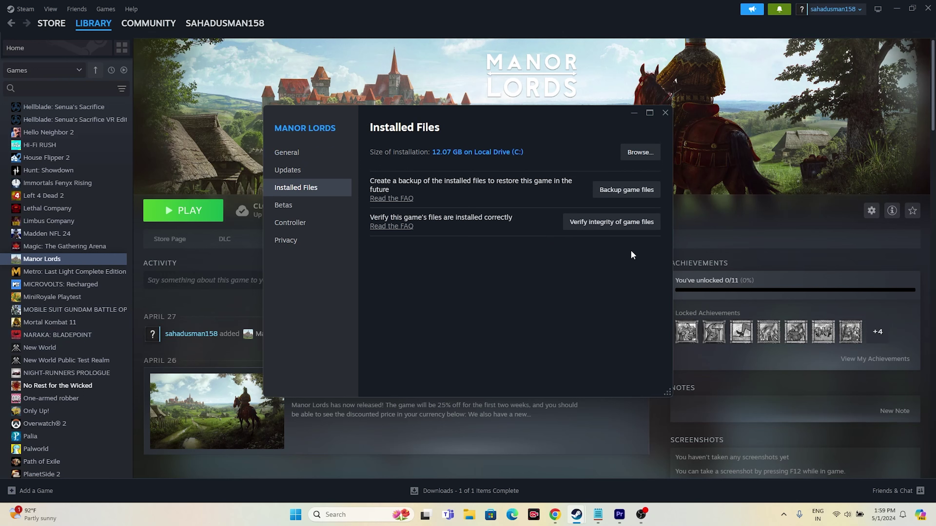
pyautogui.click(634, 154)
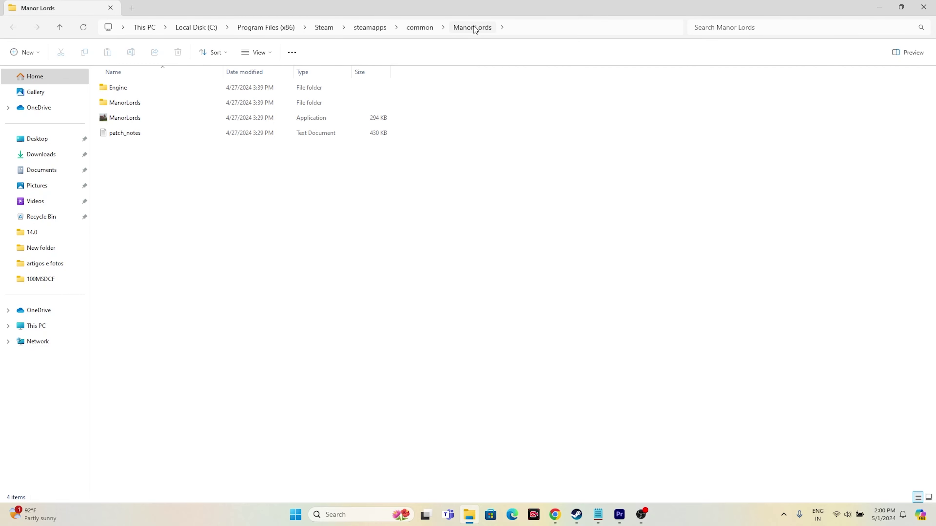
# Step: Set the ManorLords application to run as an administrator in its compatibility properties and apply the setting
pyautogui.click(167, 118)
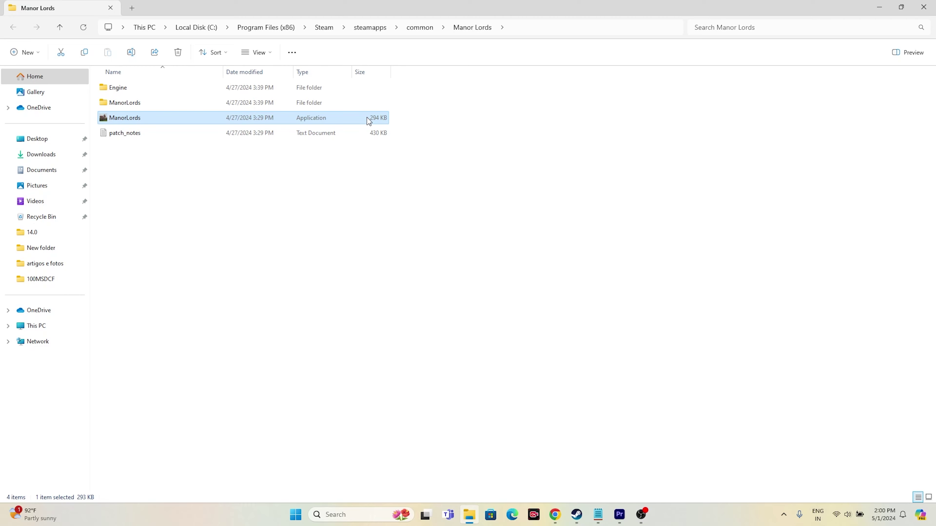
pyautogui.rightClick(128, 121)
pyautogui.click(169, 304)
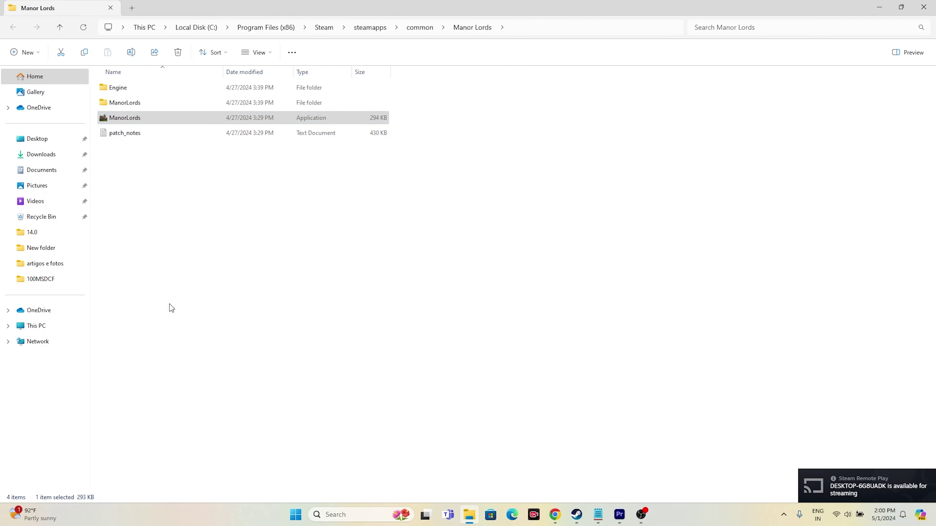
pyautogui.click(171, 358)
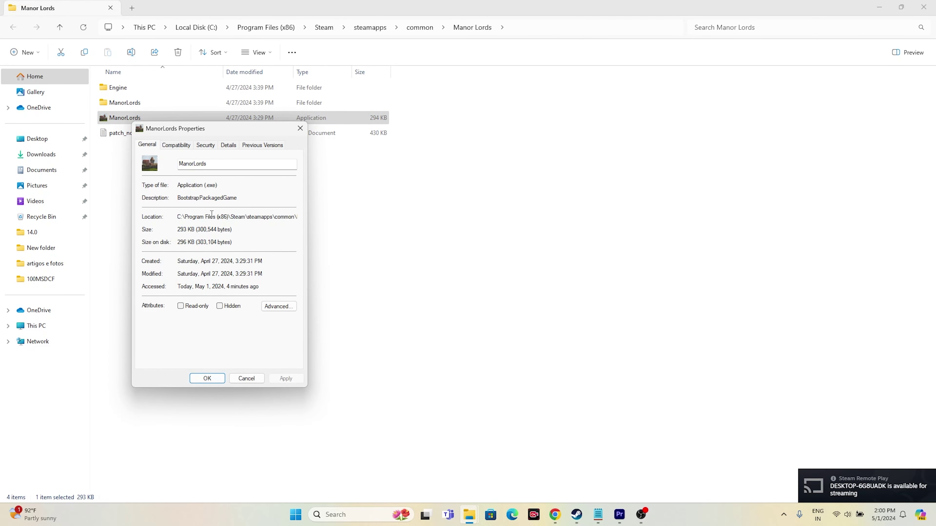
pyautogui.click(184, 147)
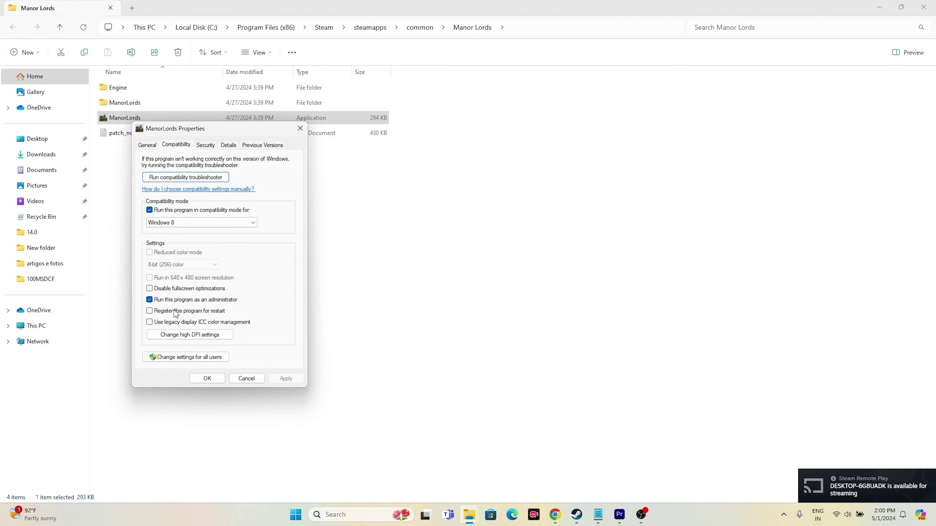
pyautogui.click(157, 301)
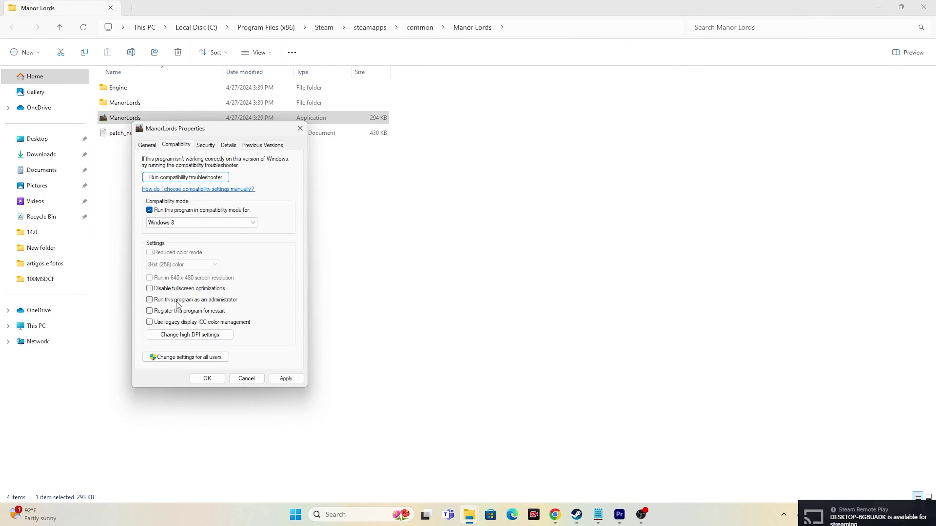
pyautogui.click(154, 301)
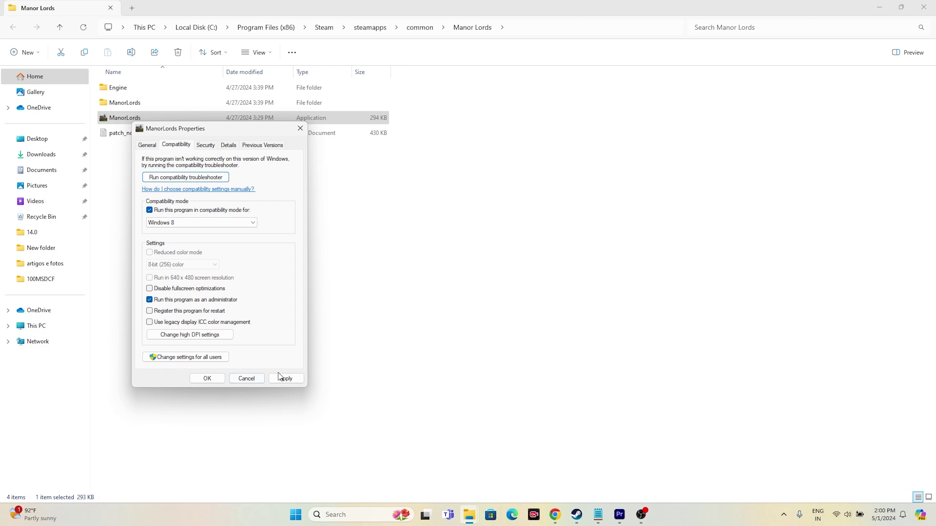
pyautogui.click(285, 378)
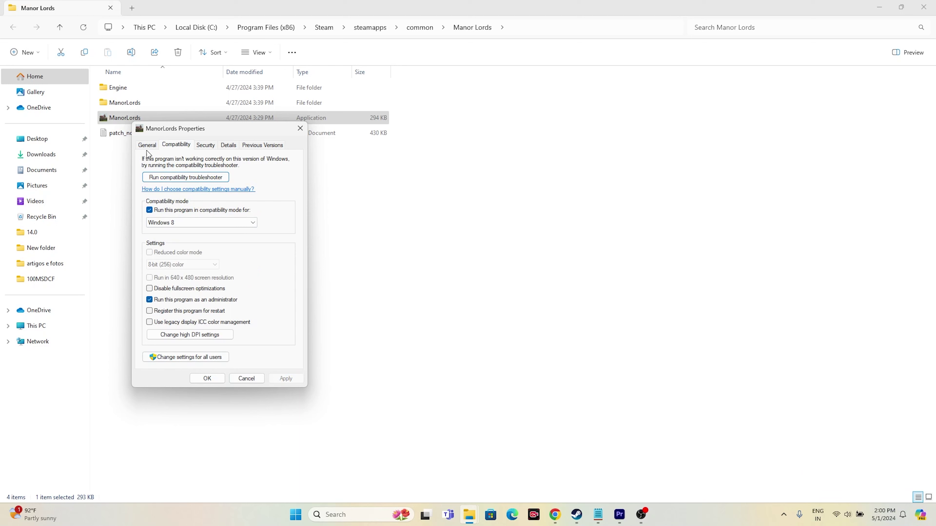
# Step: Set the ManorLords application's compatibility mode to Windows 8, save it, and close the installation folder and the game's Steam properties
pyautogui.click(149, 211)
pyautogui.click(150, 213)
pyautogui.click(187, 223)
pyautogui.click(179, 251)
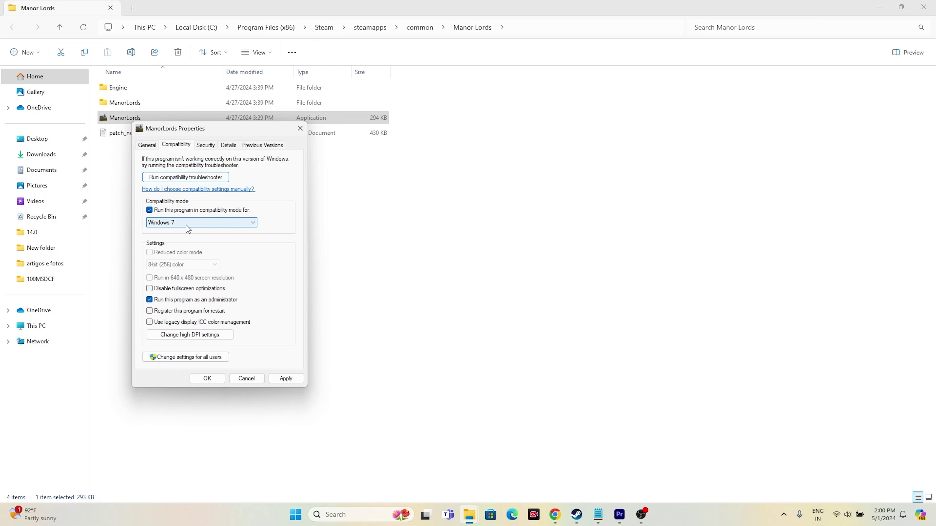
pyautogui.click(186, 225)
pyautogui.click(187, 256)
pyautogui.click(282, 378)
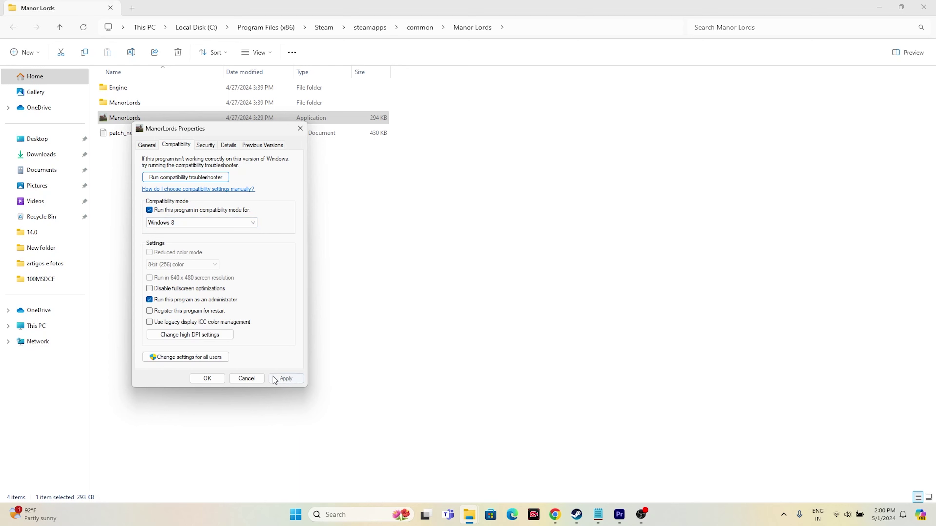
pyautogui.click(207, 378)
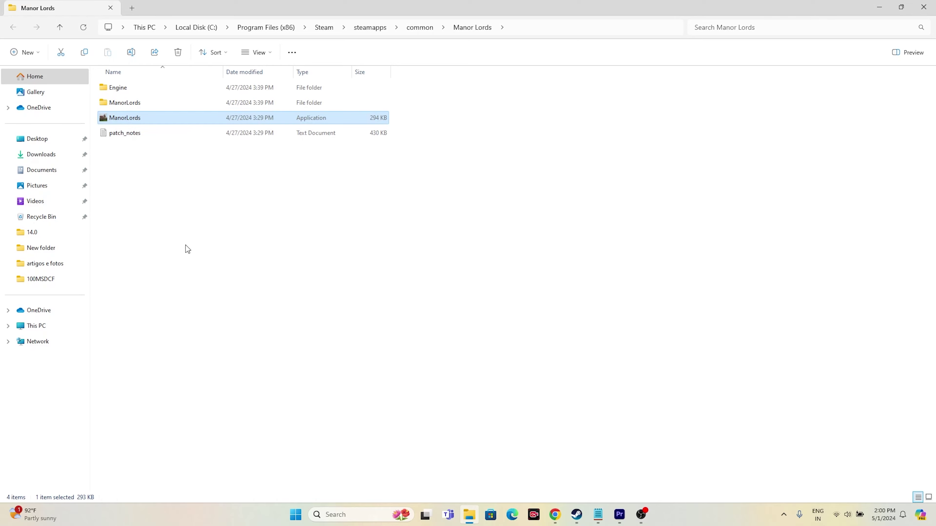
pyautogui.click(923, 7)
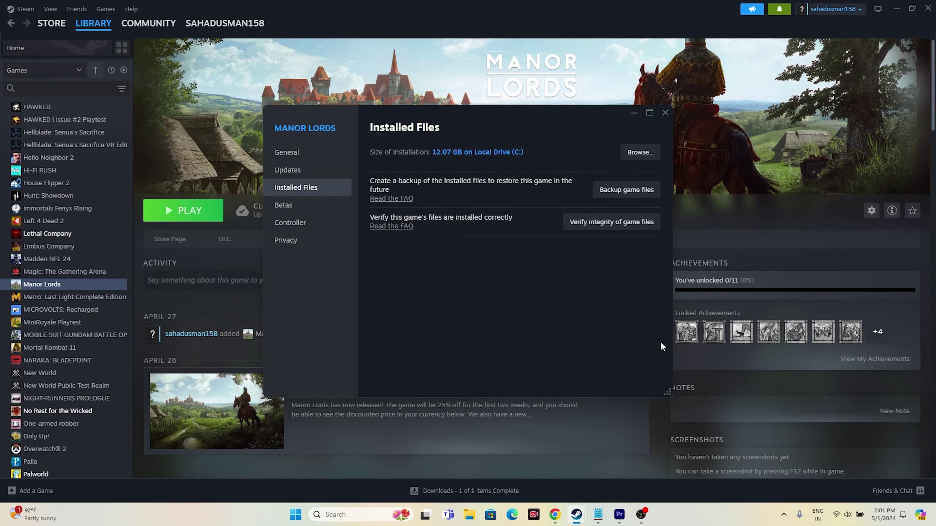
pyautogui.click(665, 113)
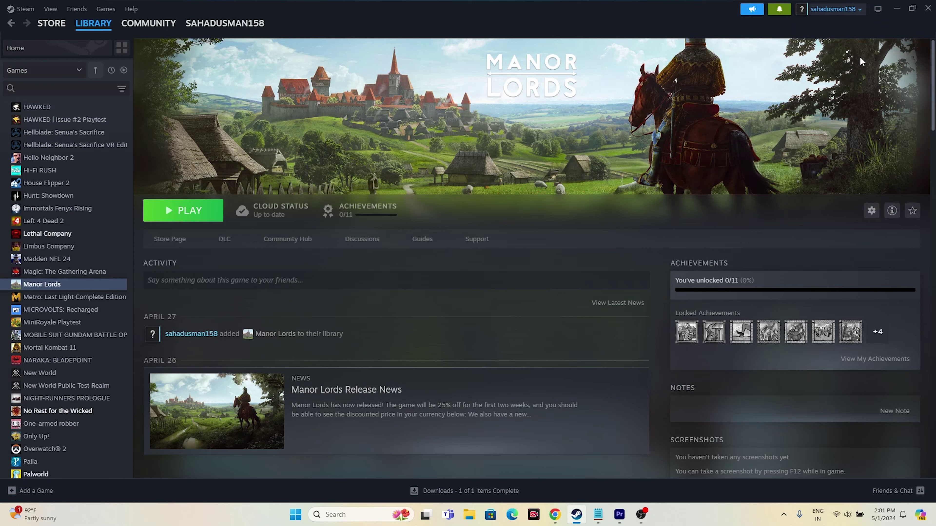
# Step: Leave Steam, open Windows Settings, and check the automatic time zone and time options under Date & time
pyautogui.click(897, 9)
pyautogui.click(336, 514)
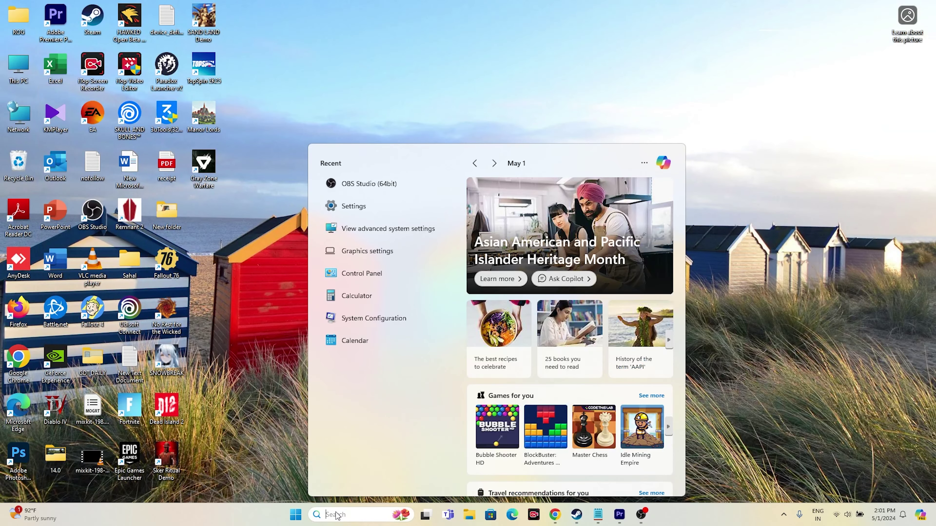
pyautogui.write('settings')
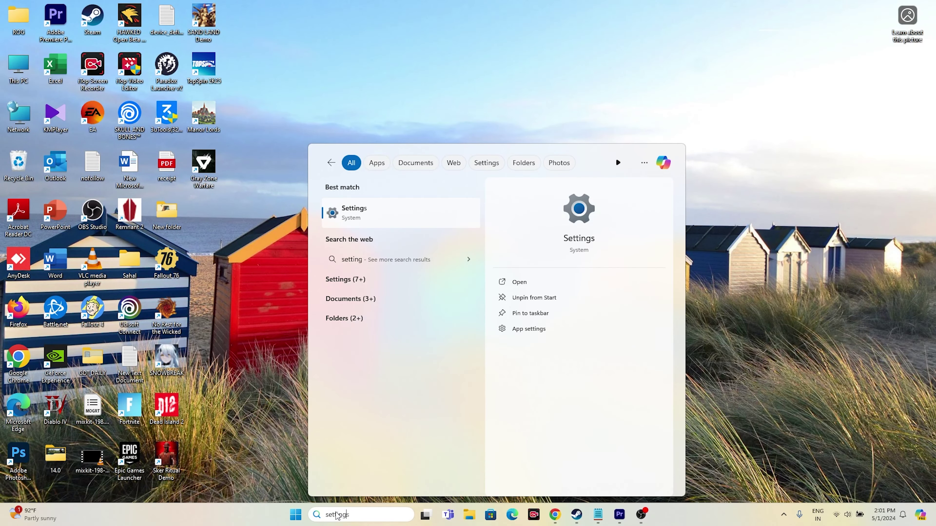
pyautogui.click(361, 223)
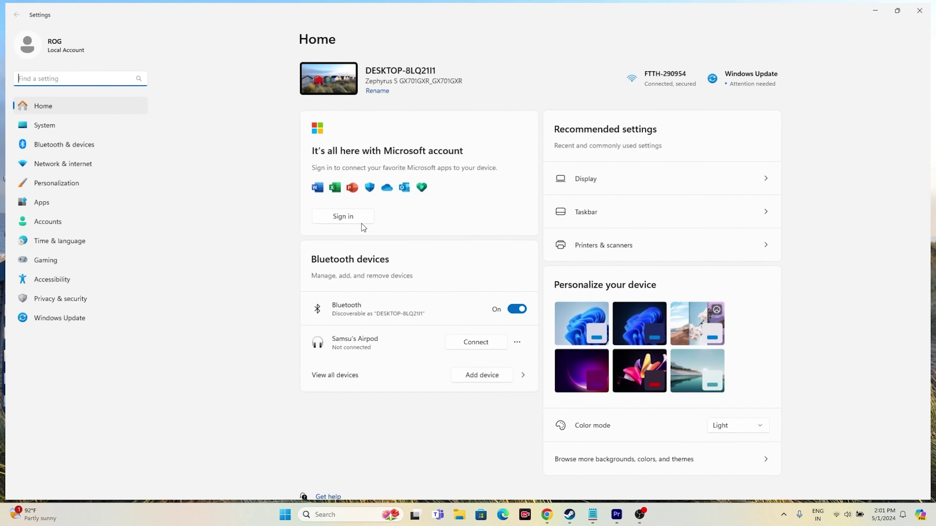
pyautogui.click(55, 237)
pyautogui.click(339, 119)
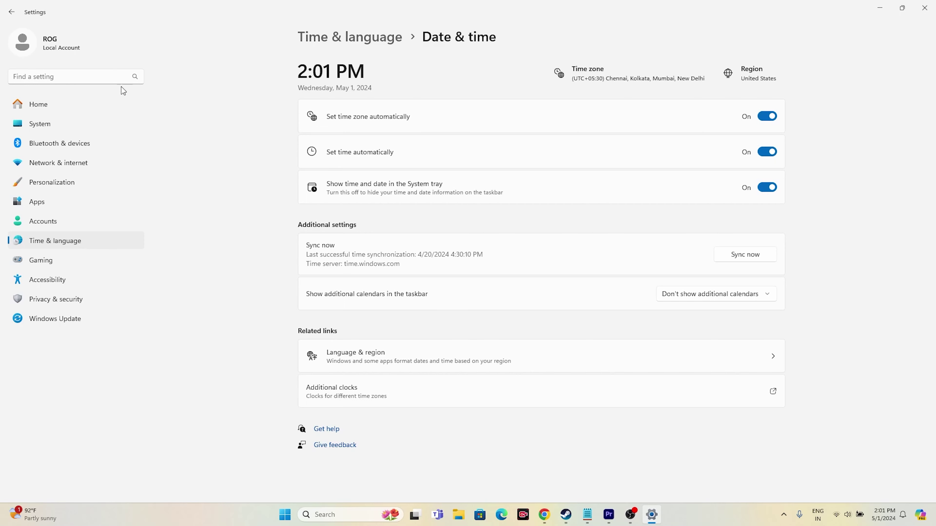
# Step: Select United States as the country or region in the Language & region settings, and close Settings
pyautogui.click(12, 12)
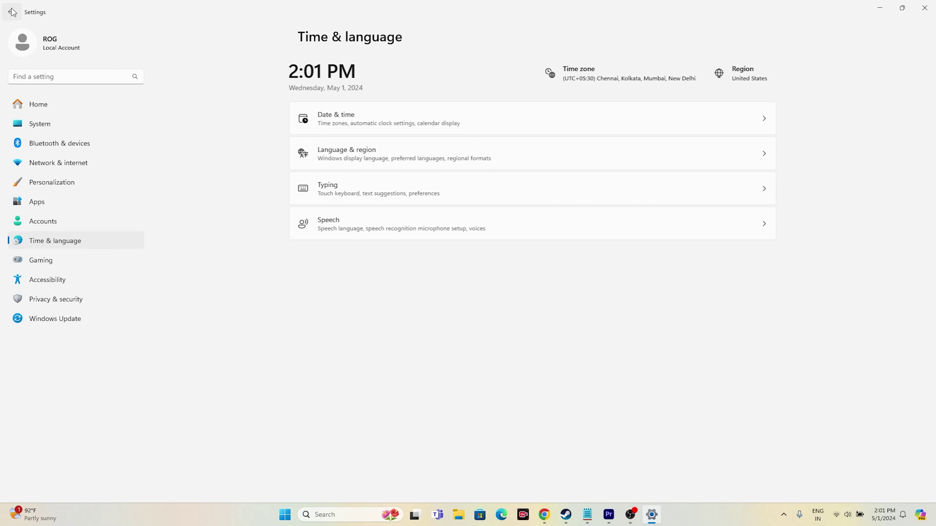
pyautogui.click(386, 155)
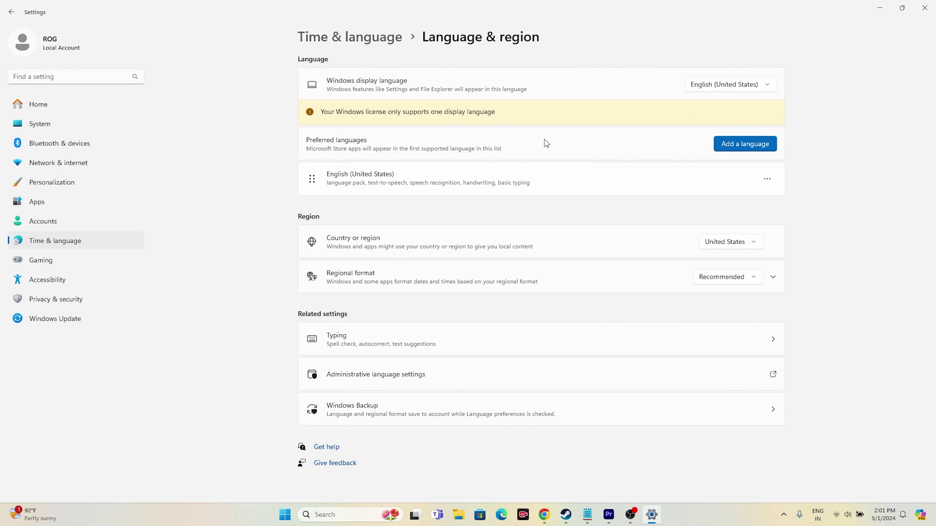
pyautogui.click(757, 241)
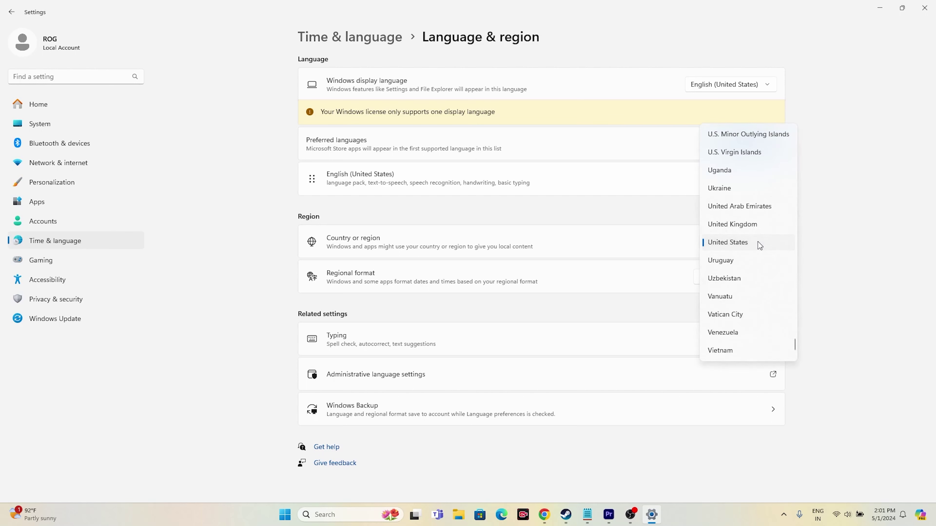
pyautogui.click(749, 244)
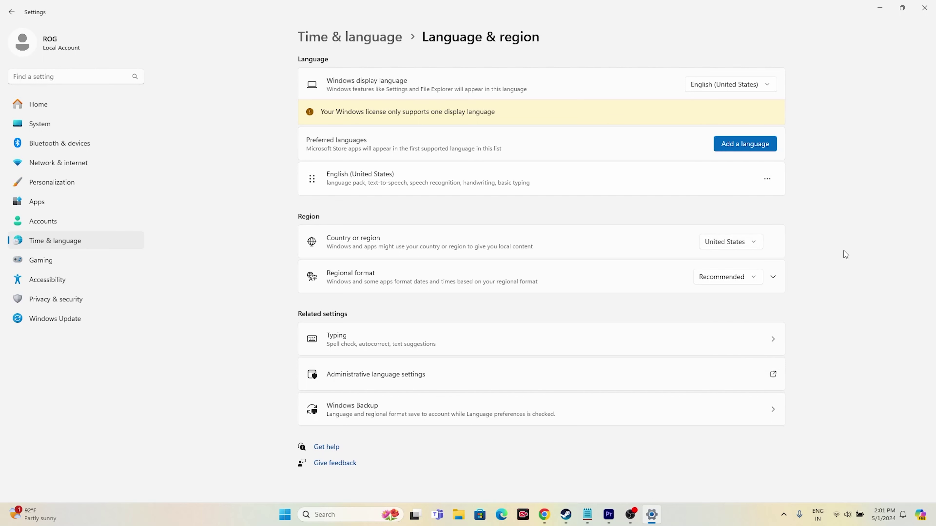
pyautogui.click(739, 246)
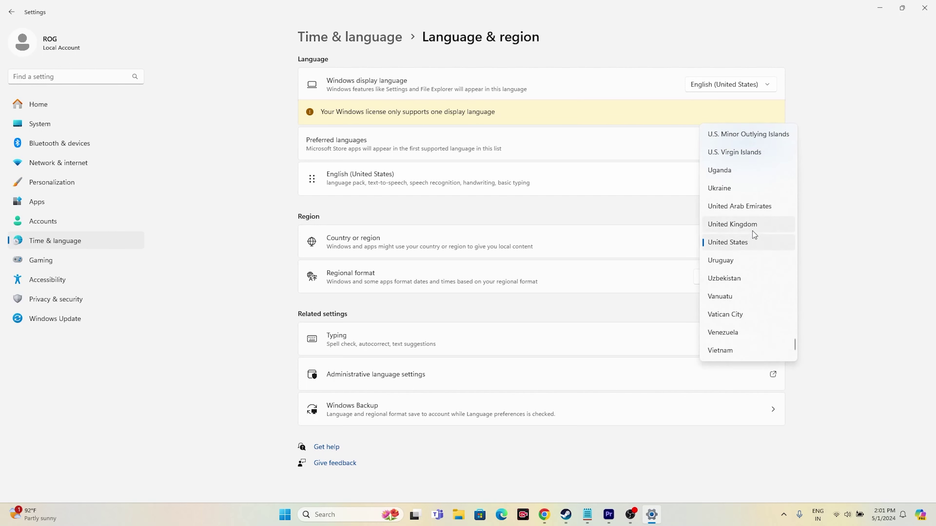
pyautogui.click(872, 268)
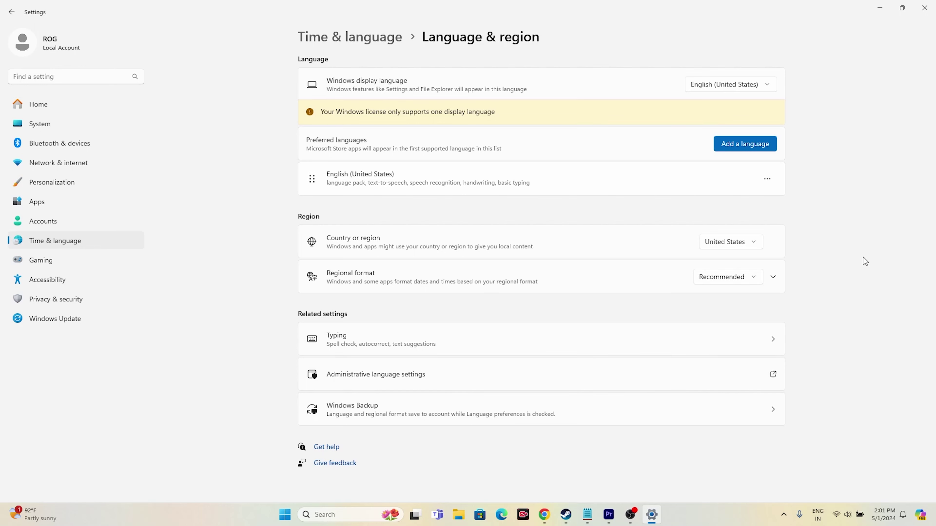
pyautogui.click(924, 8)
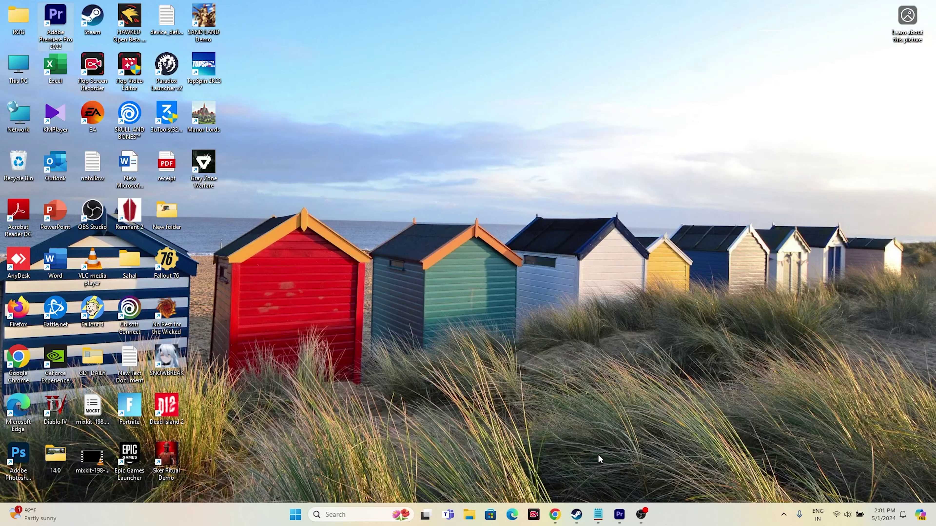
# Step: Switch to File Explorer, examine the contents of the Documents folder, and close the window
pyautogui.click(576, 514)
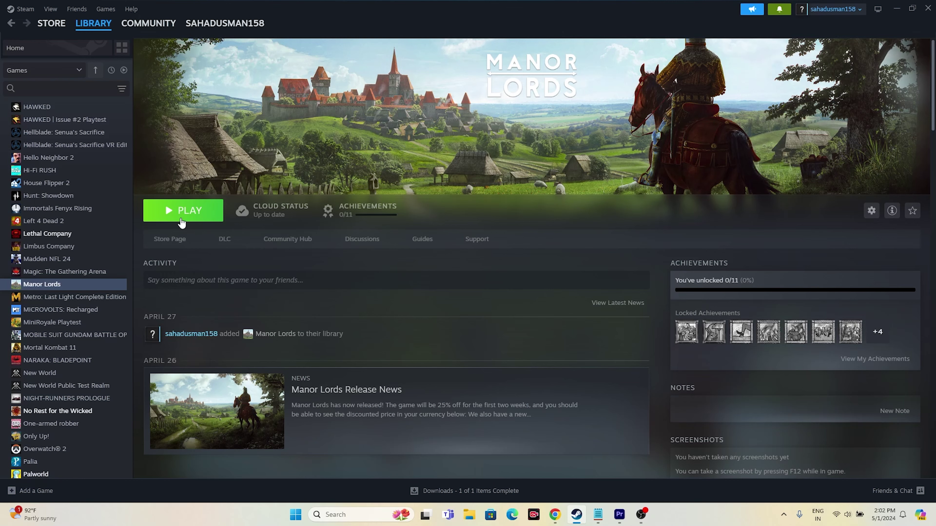
pyautogui.click(896, 8)
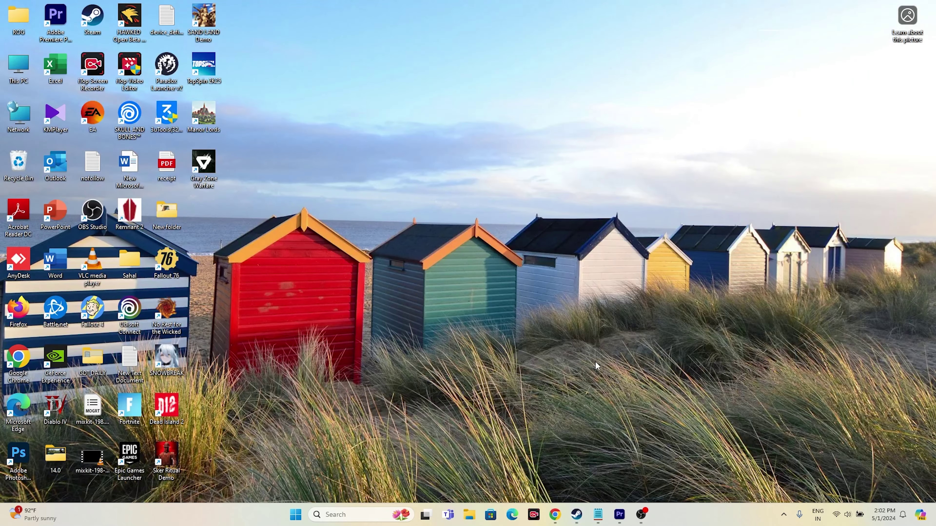
pyautogui.click(469, 514)
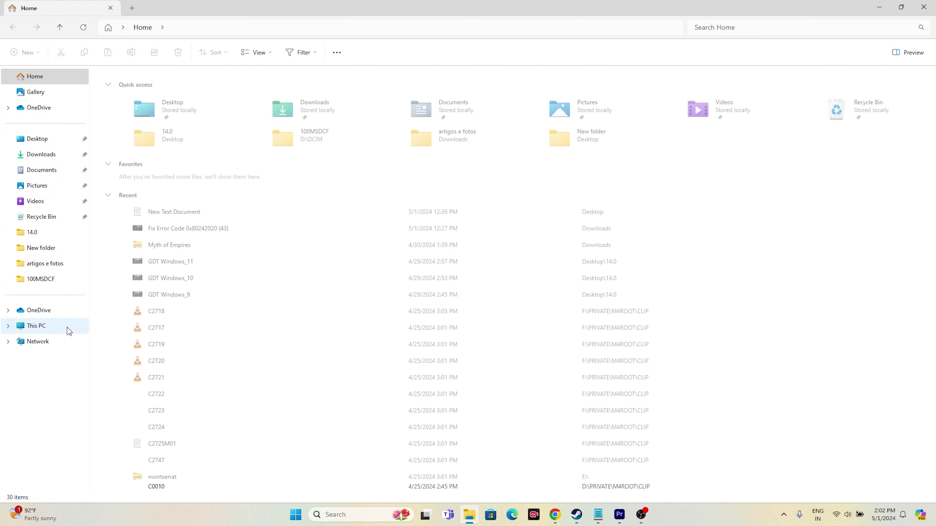
pyautogui.click(43, 171)
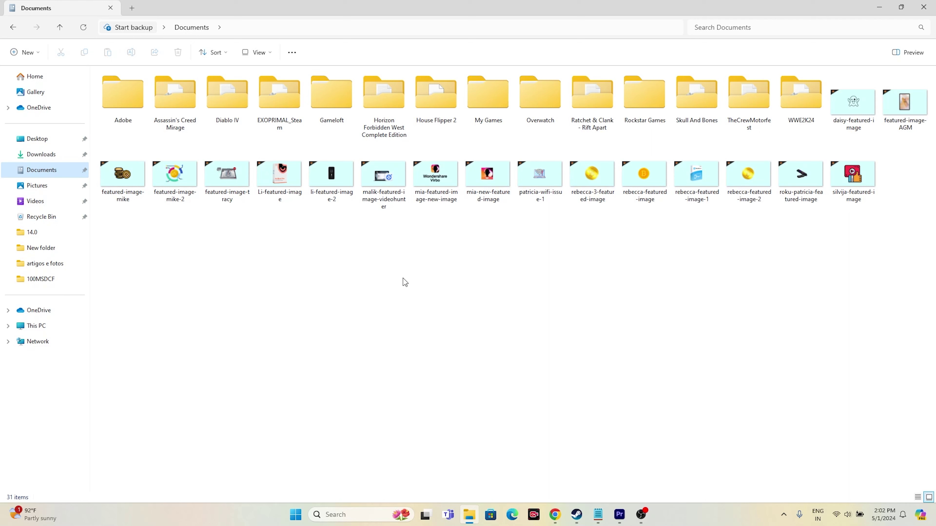
pyautogui.click(923, 7)
# Step: Open the apps allowed through Windows Defender Firewall from Control Panel's System and Security, and find the Manor Lords entry
pyautogui.click(576, 514)
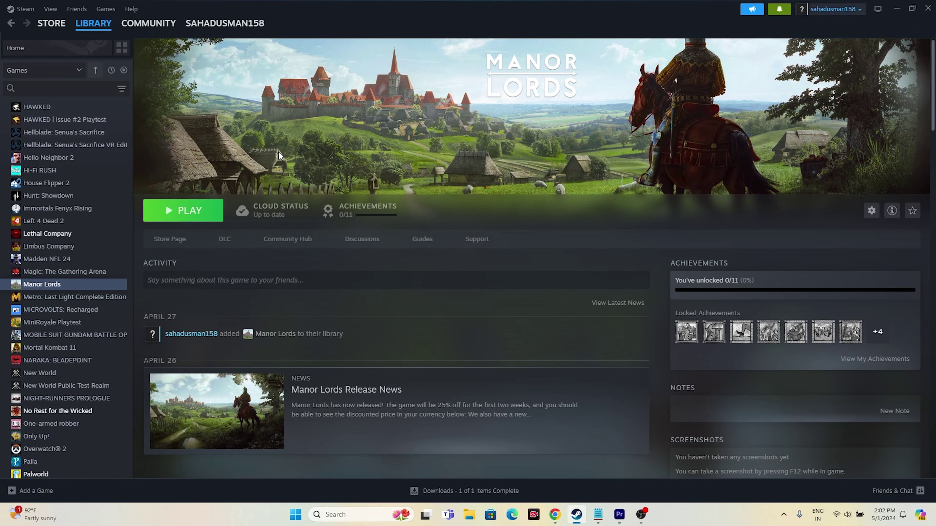
pyautogui.click(896, 8)
pyautogui.click(333, 514)
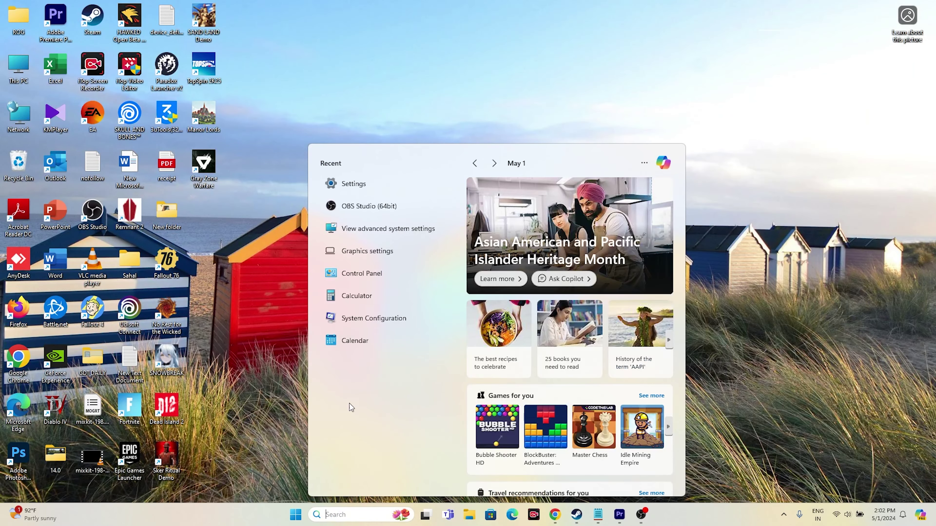
pyautogui.click(364, 271)
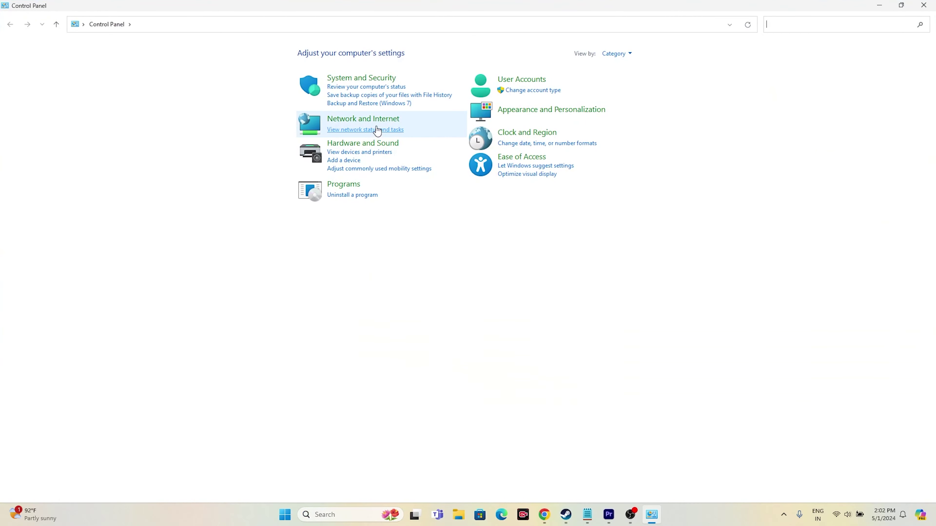
pyautogui.click(364, 80)
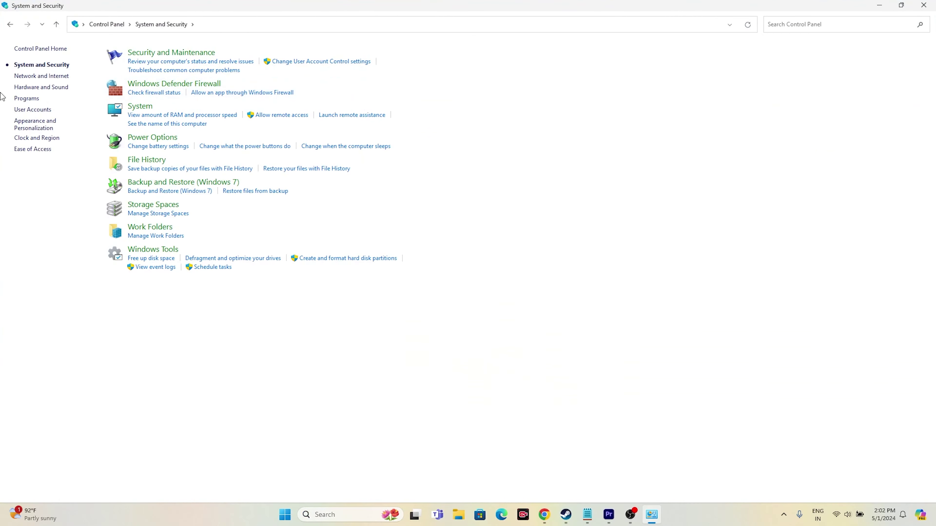
pyautogui.click(175, 85)
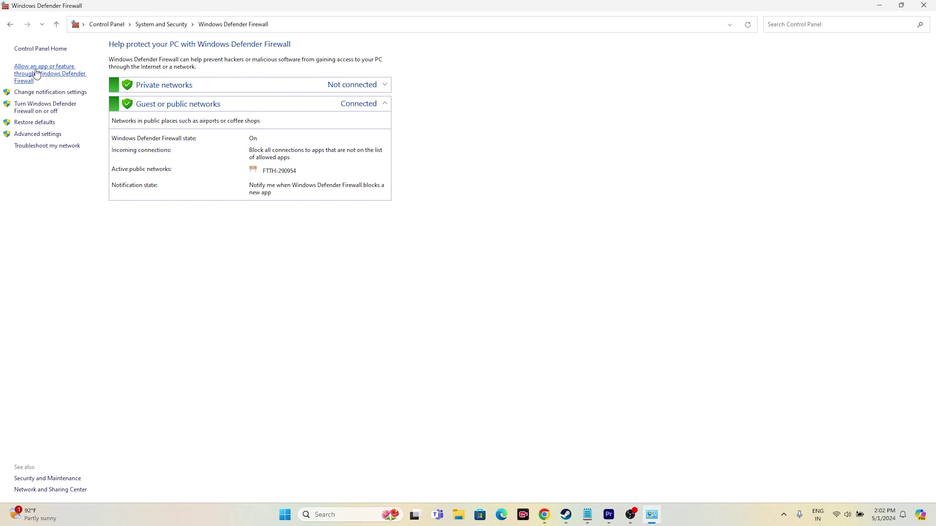
pyautogui.click(37, 74)
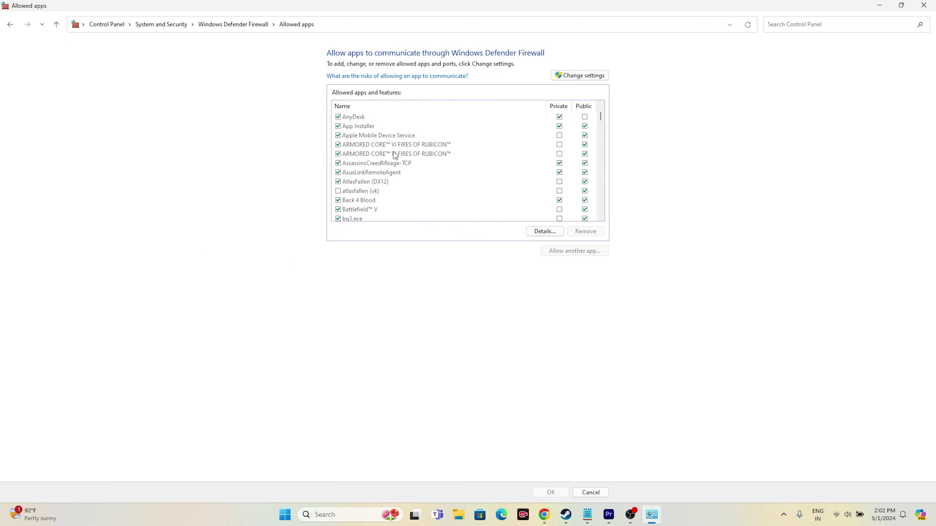
pyautogui.scroll(-15, 393, 152)
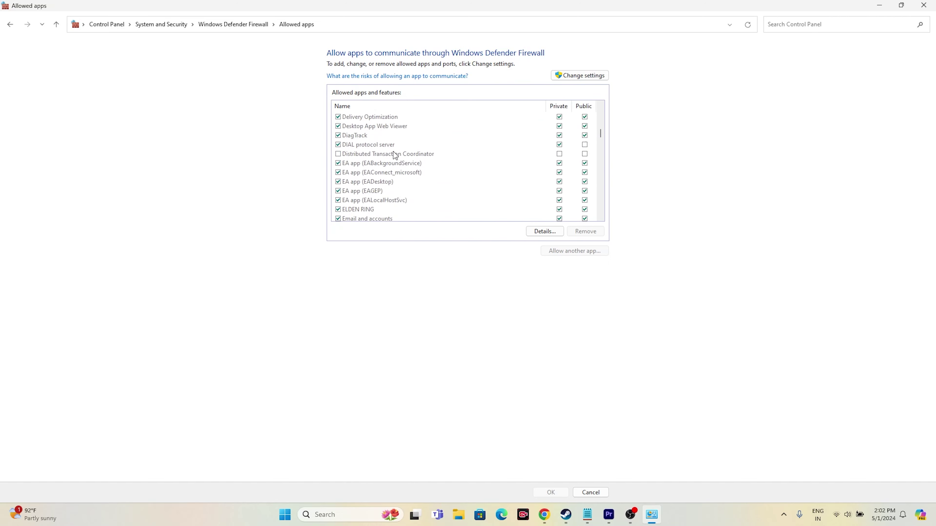
pyautogui.scroll(-15, 394, 152)
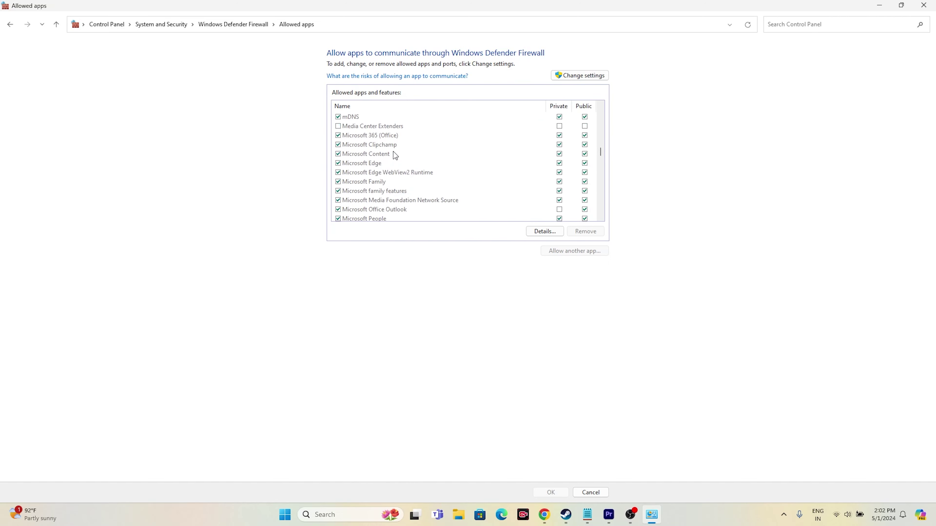
pyautogui.scroll(1, 394, 153)
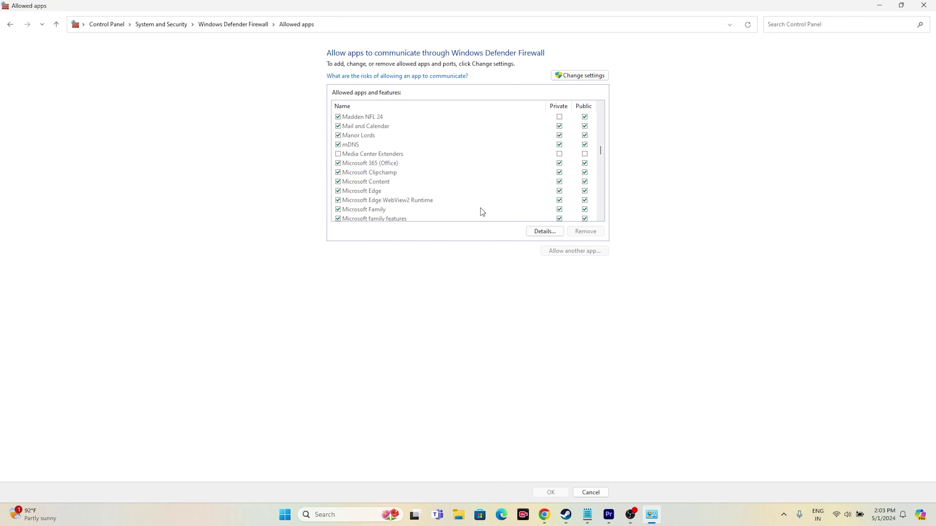
# Step: Enable changes to the firewall's allowed apps and start browsing for another app to allow
pyautogui.click(569, 77)
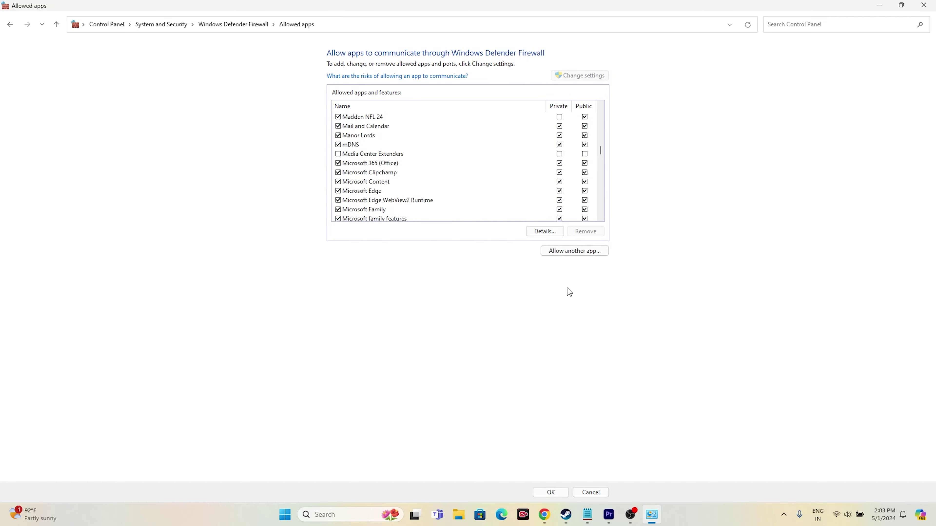
pyautogui.click(580, 253)
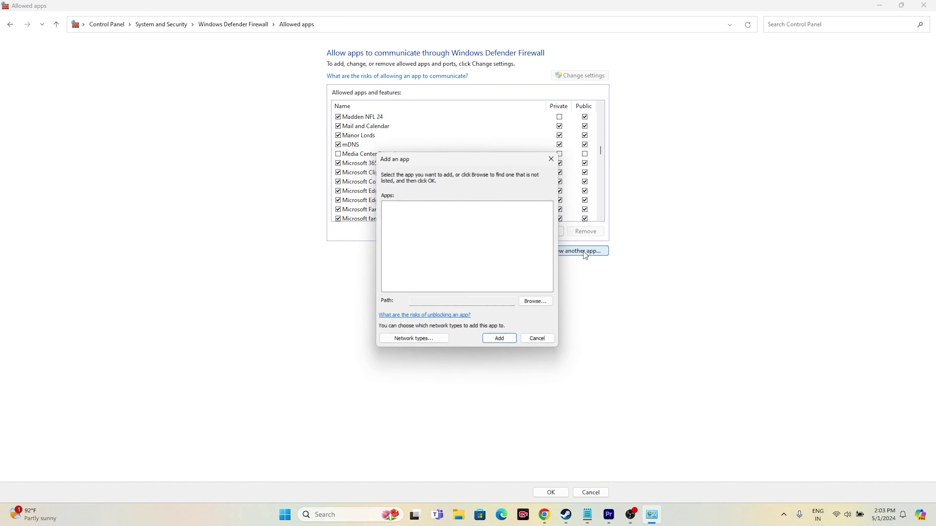
pyautogui.click(538, 303)
# Step: Browse to C:\Program Files (x86)\Steam\steamapps\common for the app to add
pyautogui.scroll(-3, 412, 316)
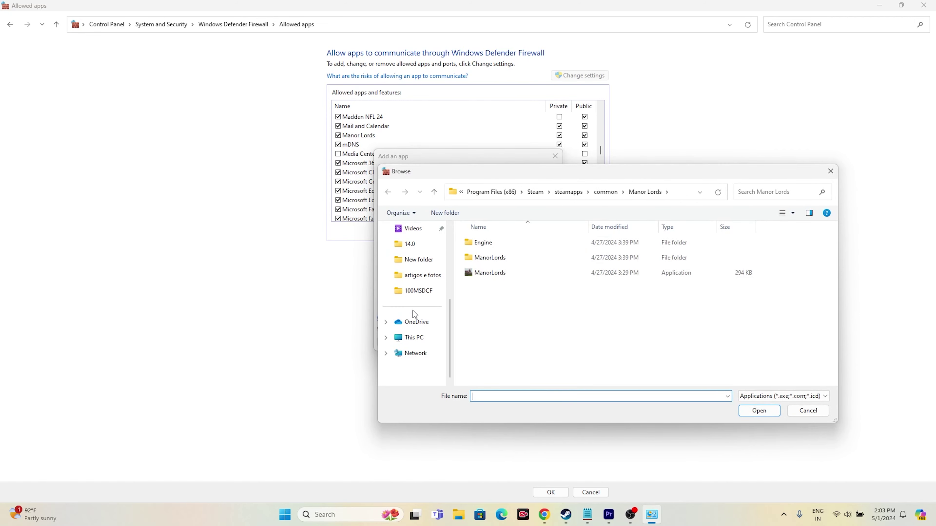
pyautogui.click(413, 338)
pyautogui.doubleClick(538, 253)
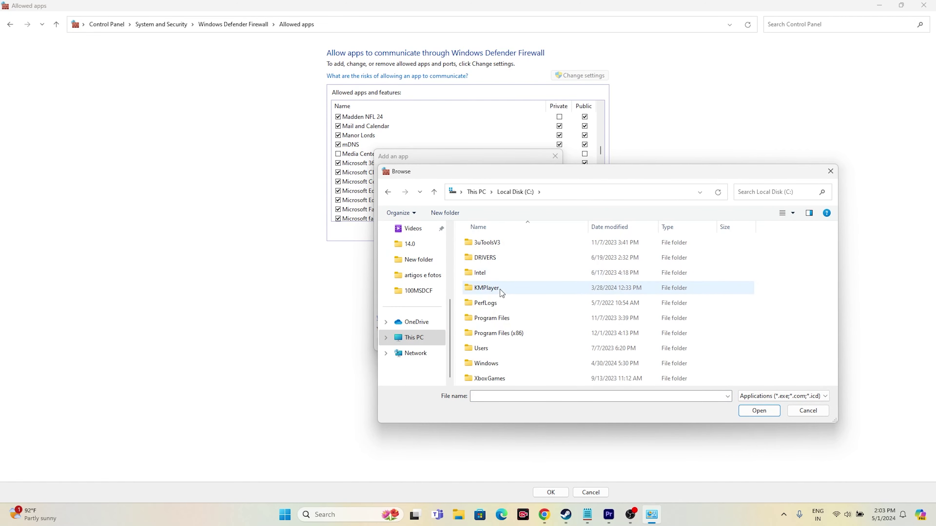
pyautogui.doubleClick(509, 333)
pyautogui.scroll(-8, 511, 298)
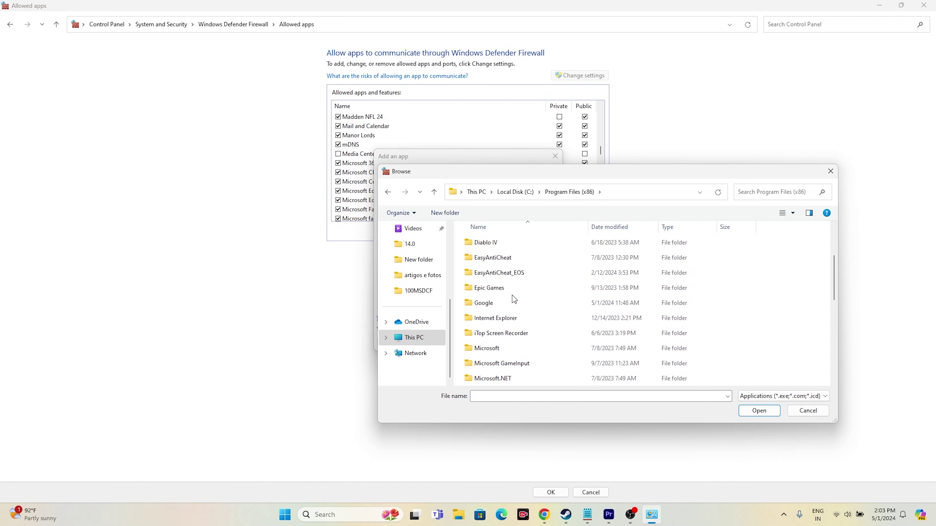
pyautogui.doubleClick(504, 305)
pyautogui.scroll(-5, 505, 306)
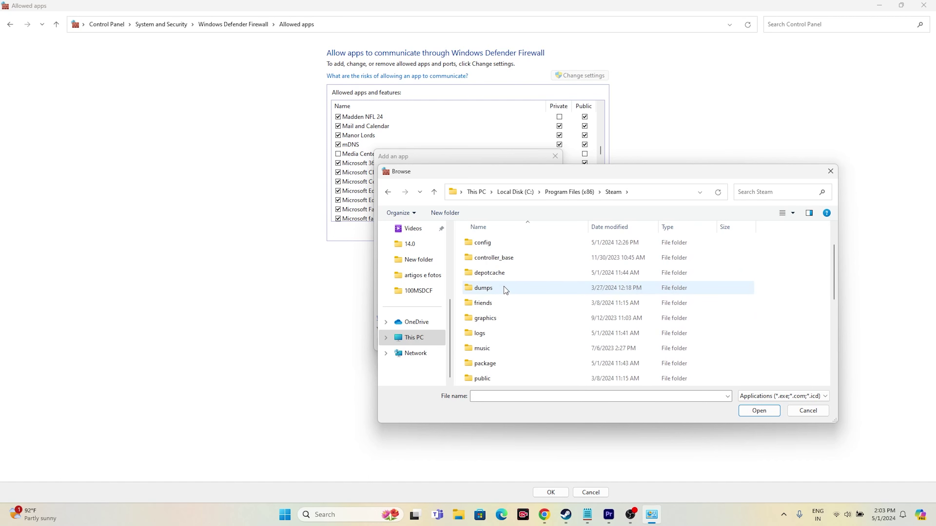
pyautogui.doubleClick(504, 243)
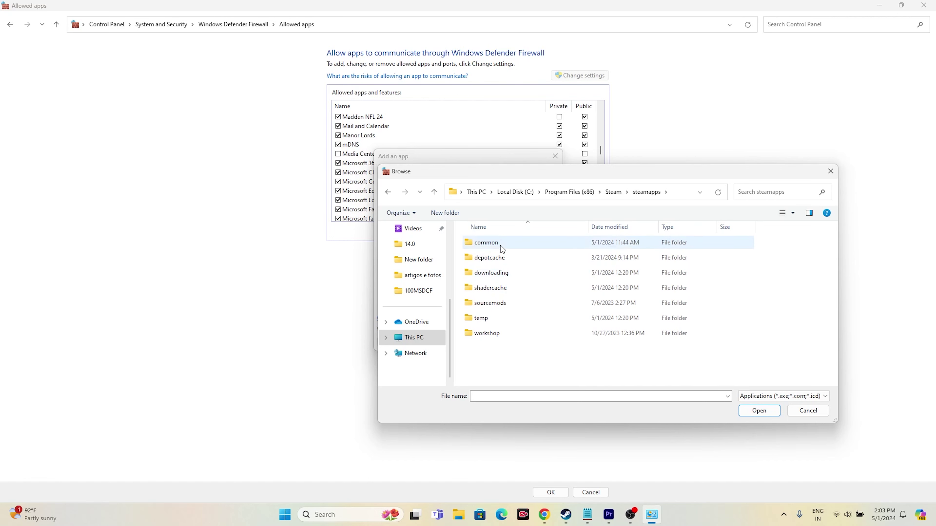
pyautogui.doubleClick(500, 245)
# Step: Find the Manor Lords folder among the installed Steam games and choose its ManorLords application as the app to add
pyautogui.scroll(-3, 505, 277)
pyautogui.scroll(-8, 505, 277)
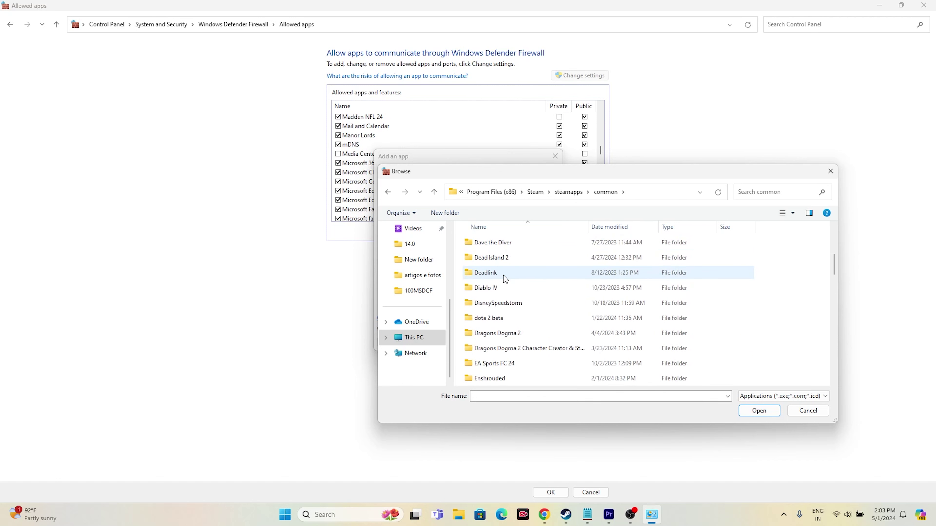
pyautogui.scroll(-8, 503, 277)
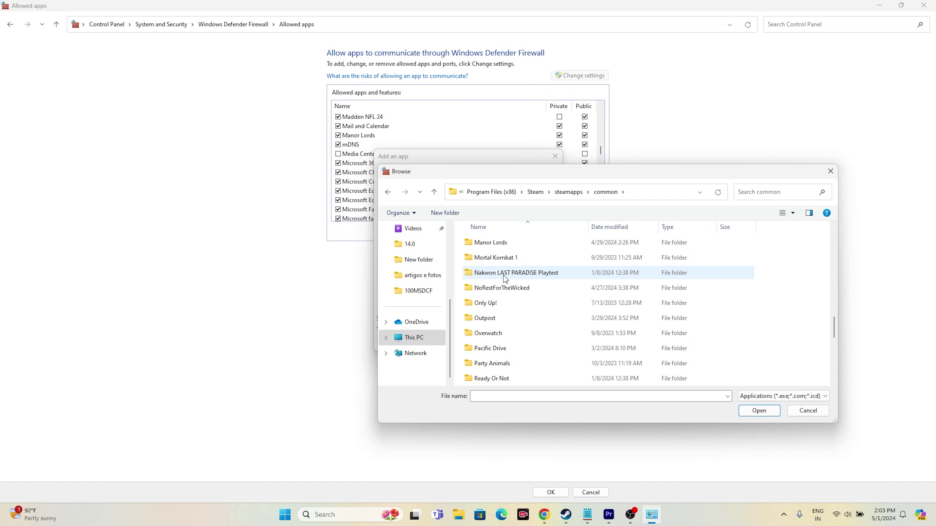
pyautogui.scroll(-3, 504, 275)
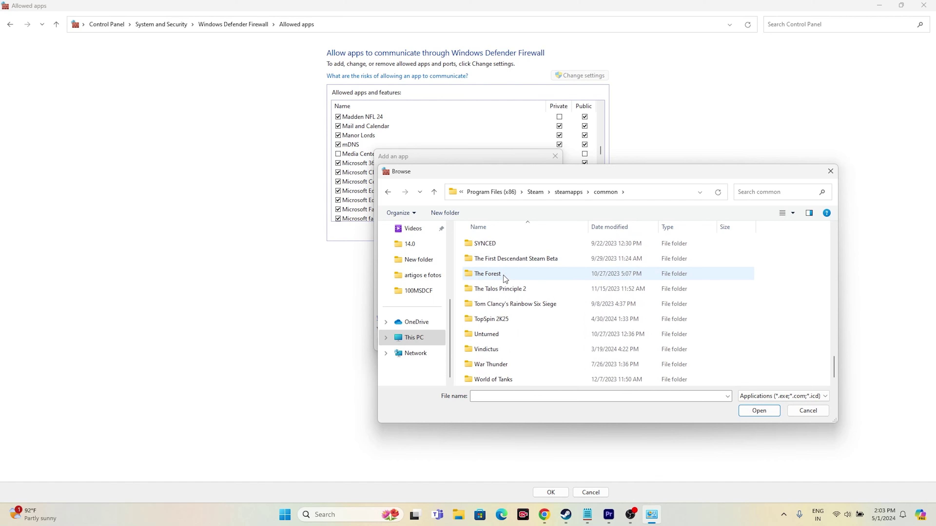
pyautogui.scroll(8, 503, 275)
pyautogui.scroll(1, 508, 297)
pyautogui.scroll(-1, 508, 297)
pyautogui.scroll(2, 509, 298)
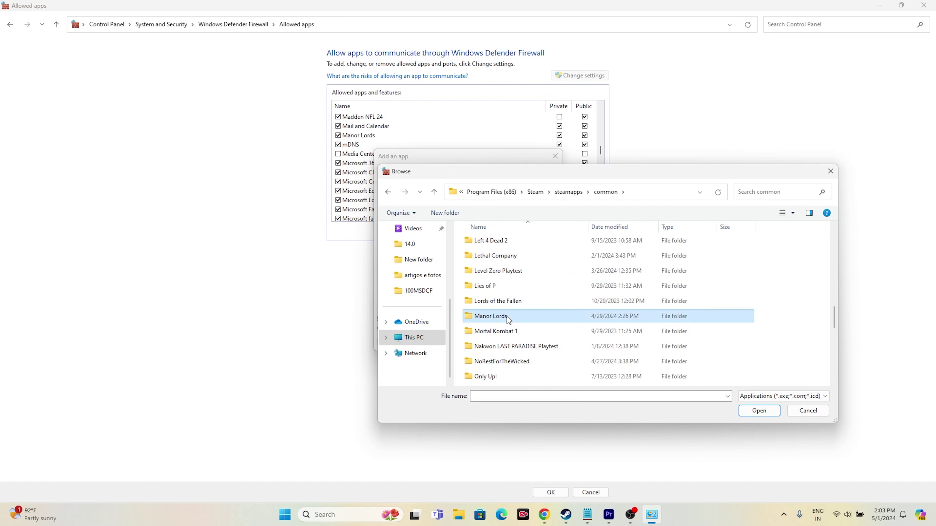
pyautogui.doubleClick(490, 316)
pyautogui.click(494, 273)
pyautogui.click(753, 412)
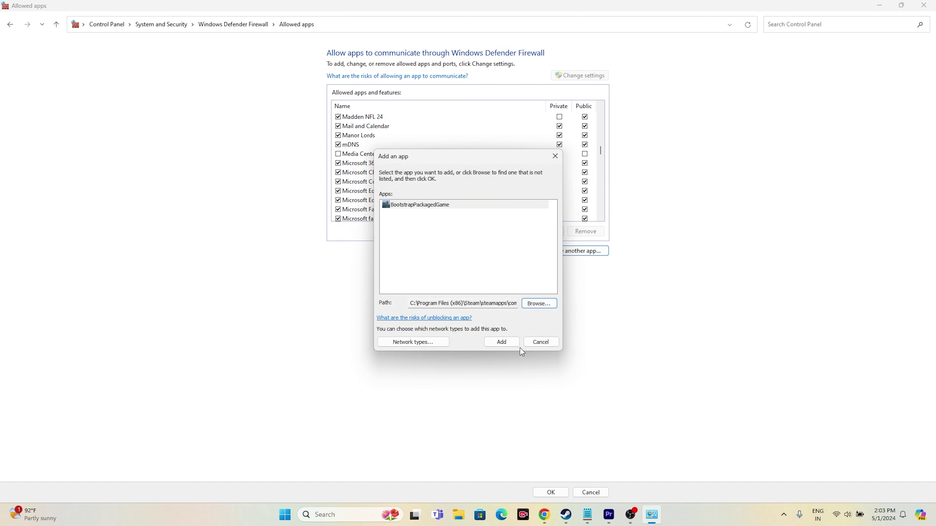
# Step: Try to add the chosen application to the firewall's allowed apps, and close the dialog and the Allowed apps window
pyautogui.click(501, 341)
pyautogui.click(540, 290)
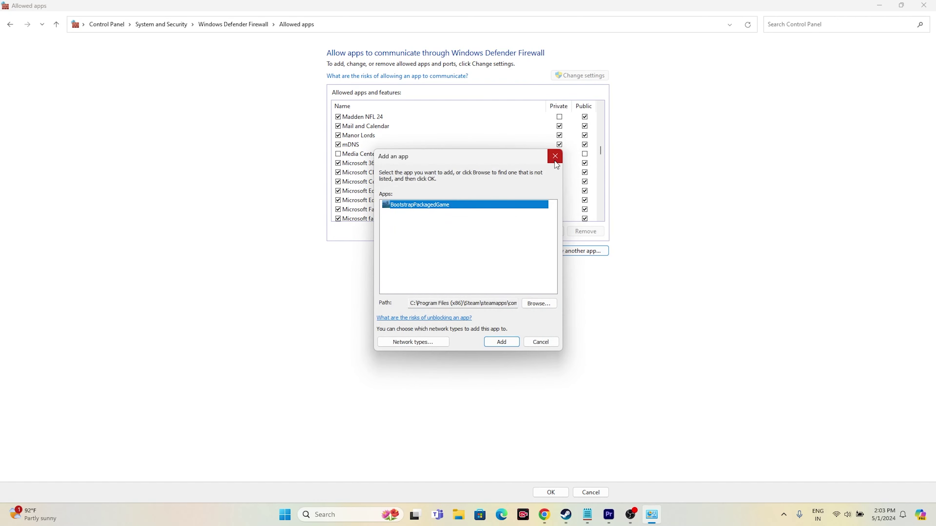
pyautogui.click(555, 156)
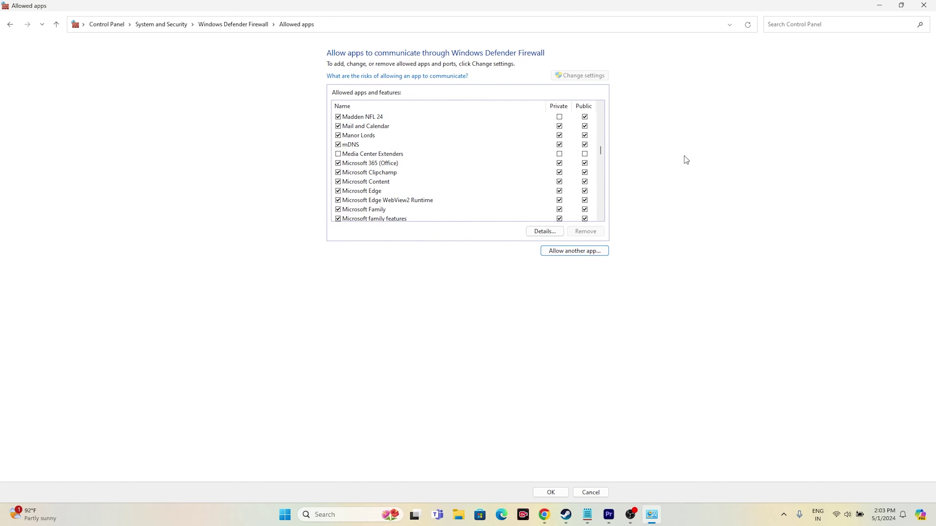
pyautogui.click(916, 8)
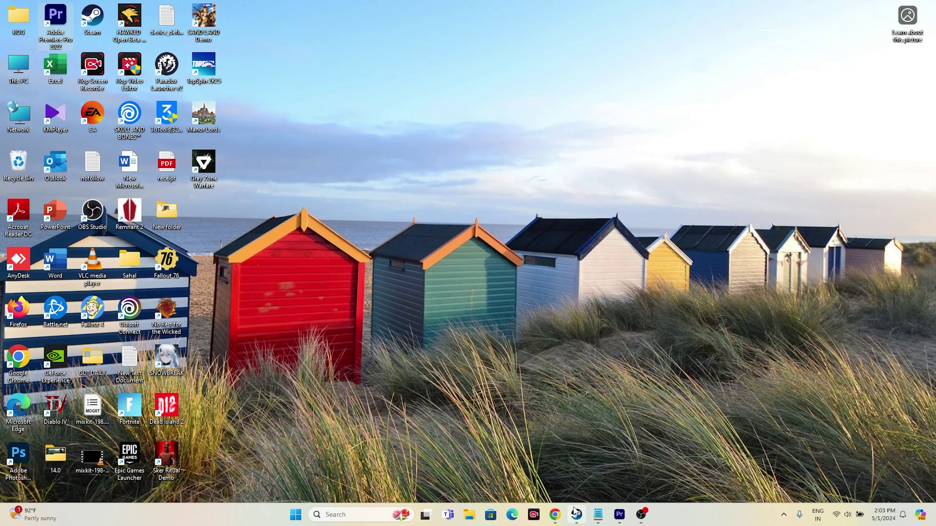
pyautogui.click(576, 514)
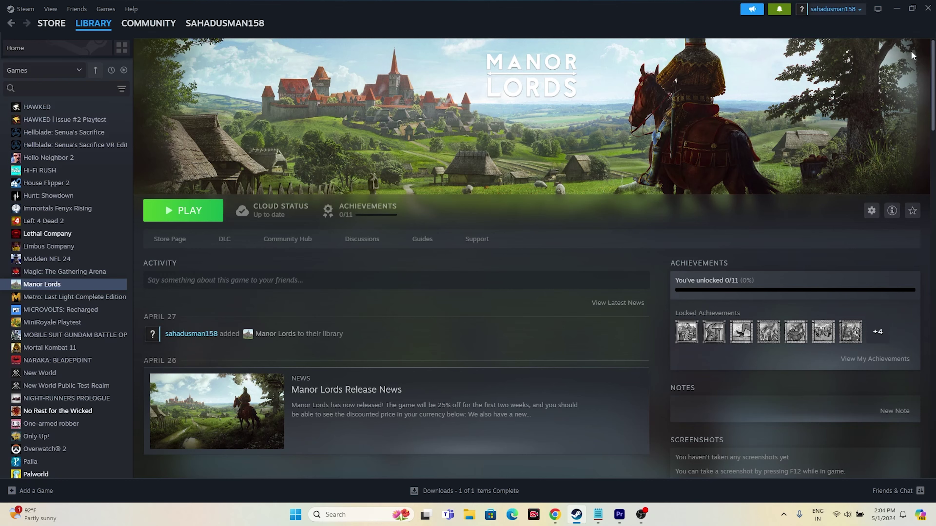
pyautogui.click(896, 8)
# Step: Search Windows for "system", open System Configuration, and hide all Microsoft services in its list of services
pyautogui.click(368, 520)
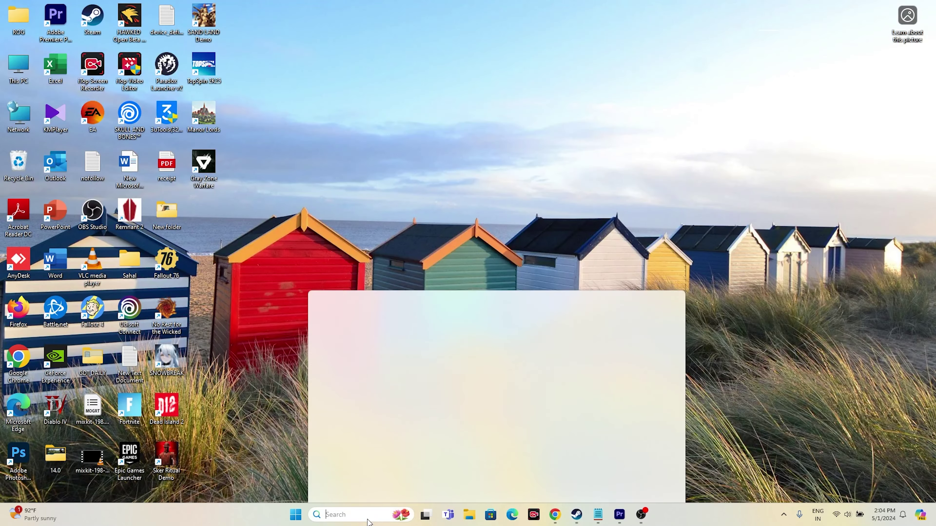
pyautogui.write('system')
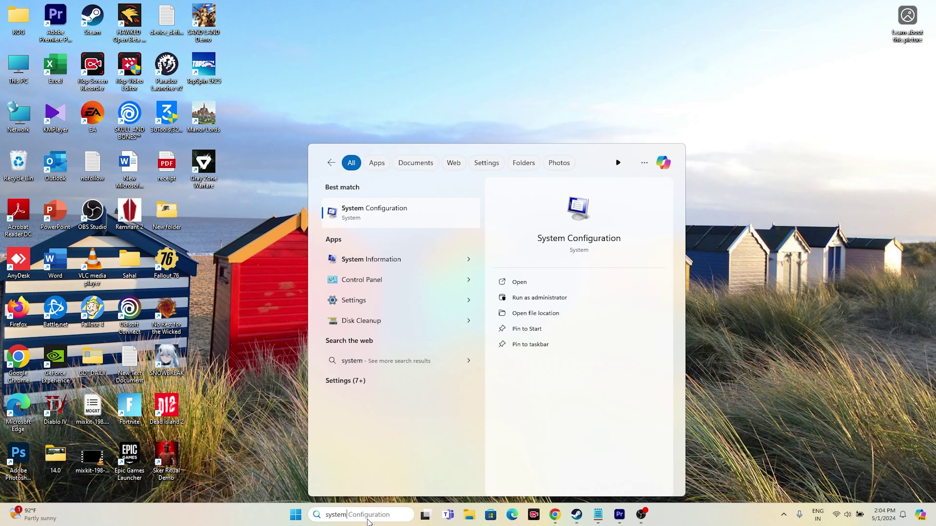
pyautogui.click(408, 217)
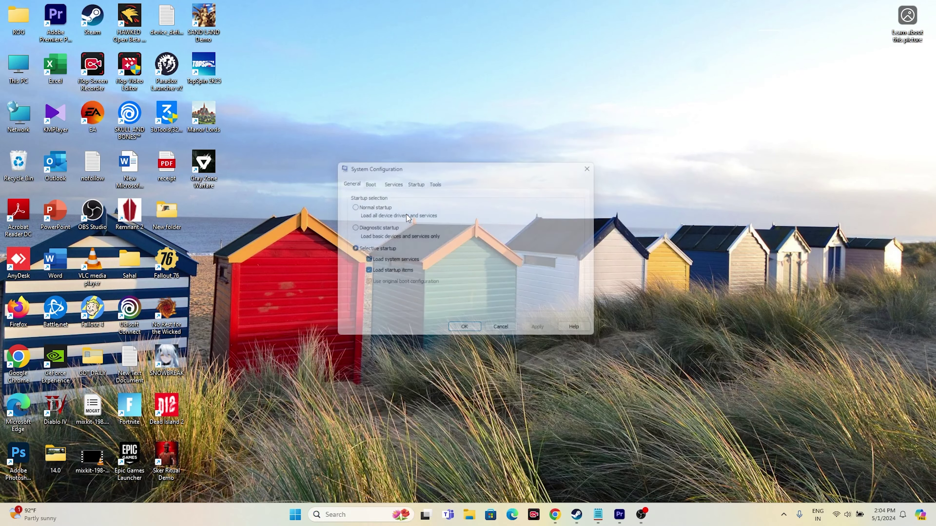
pyautogui.click(398, 184)
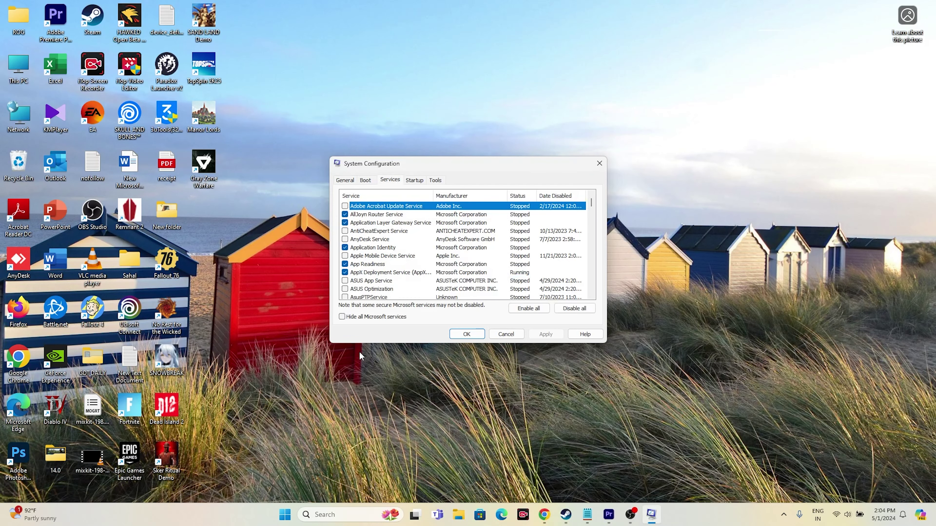
pyautogui.click(342, 317)
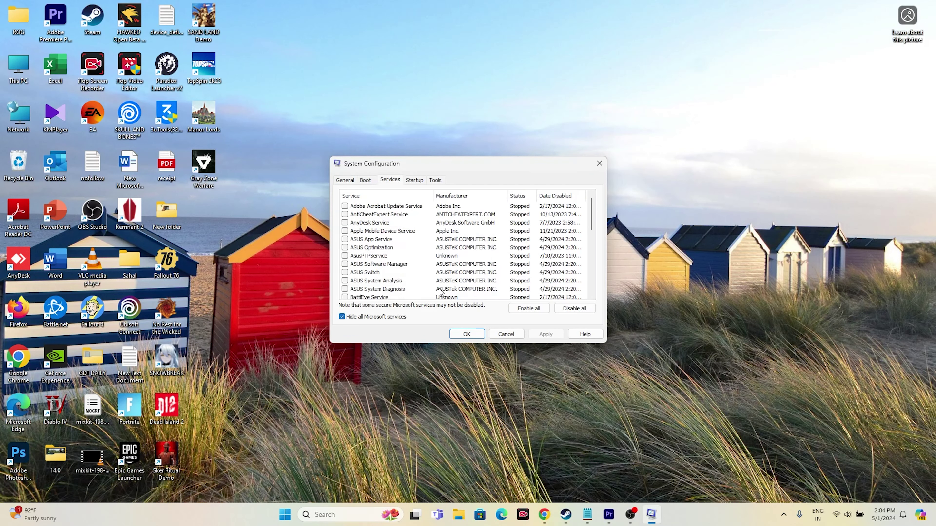
pyautogui.click(535, 310)
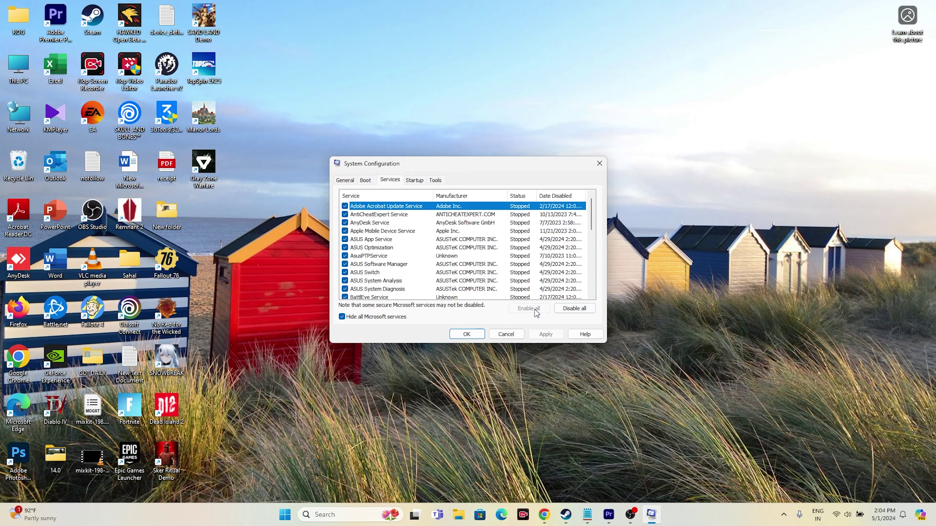
pyautogui.click(353, 319)
pyautogui.click(353, 319)
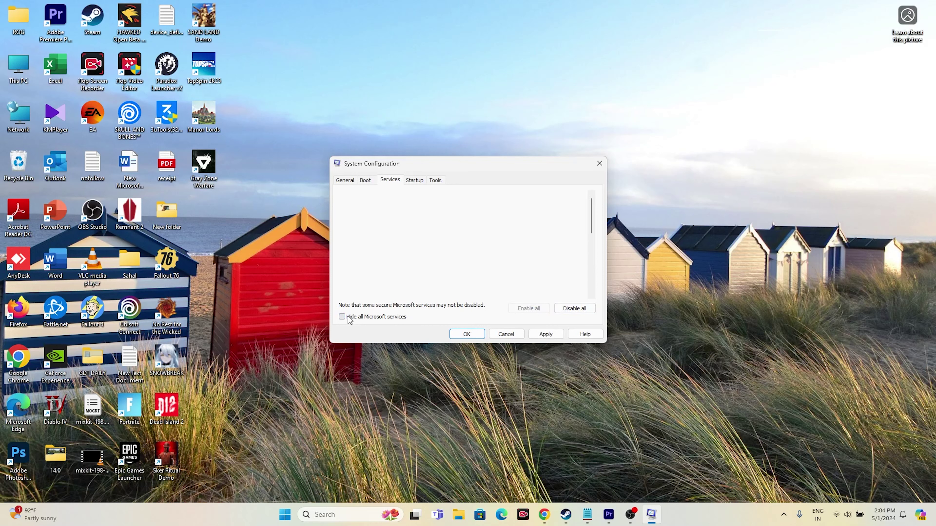
# Step: Disable all non-Microsoft services, apply the change, and exit System Configuration without restarting
pyautogui.click(574, 308)
pyautogui.click(556, 334)
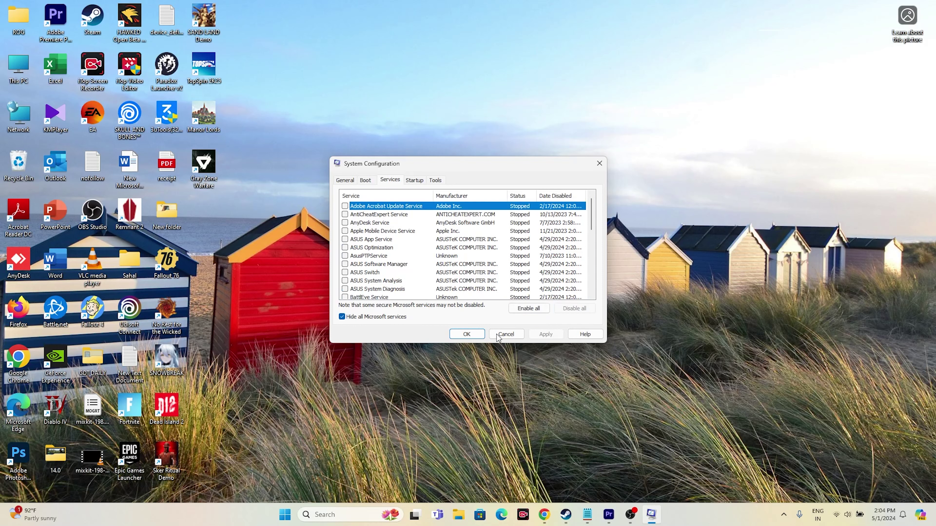
pyautogui.click(460, 338)
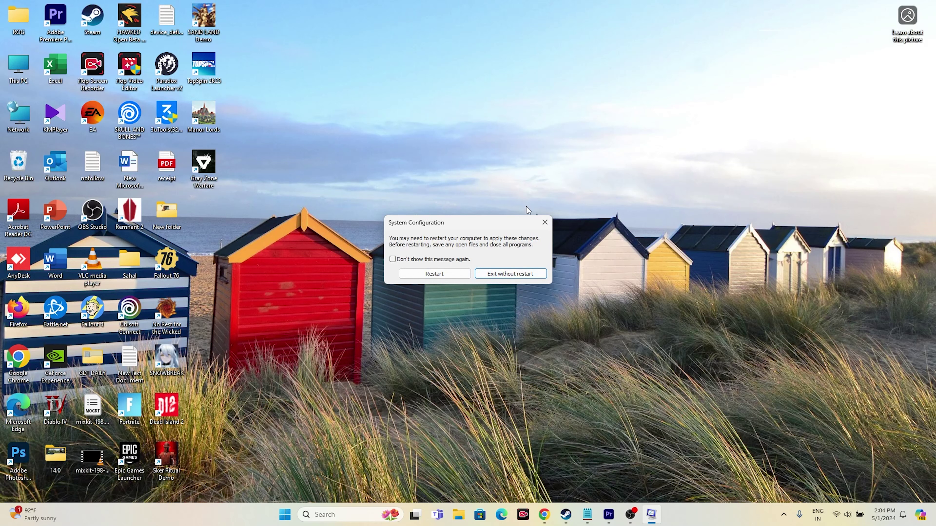
pyautogui.click(504, 274)
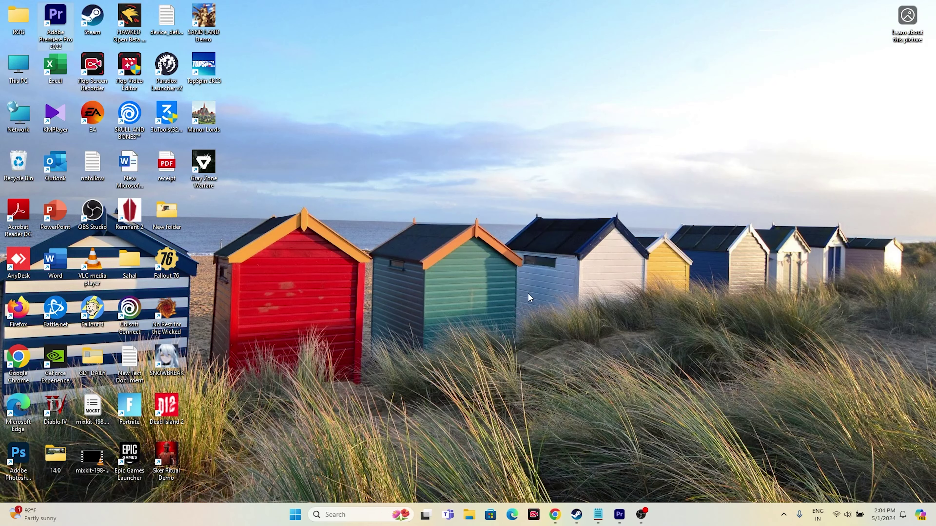
# Step: Switch to Steam and open the properties of Manor Lords from the game library
pyautogui.click(575, 514)
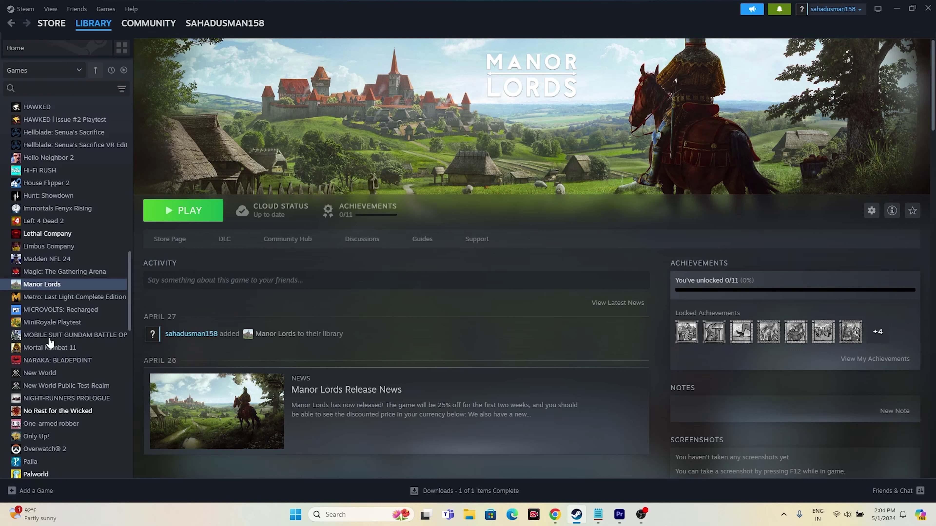
pyautogui.rightClick(67, 287)
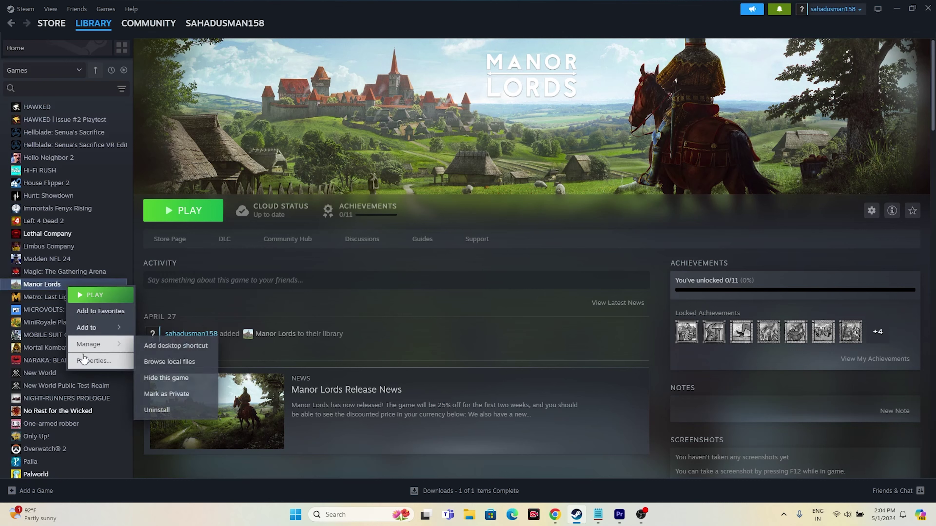
pyautogui.click(93, 361)
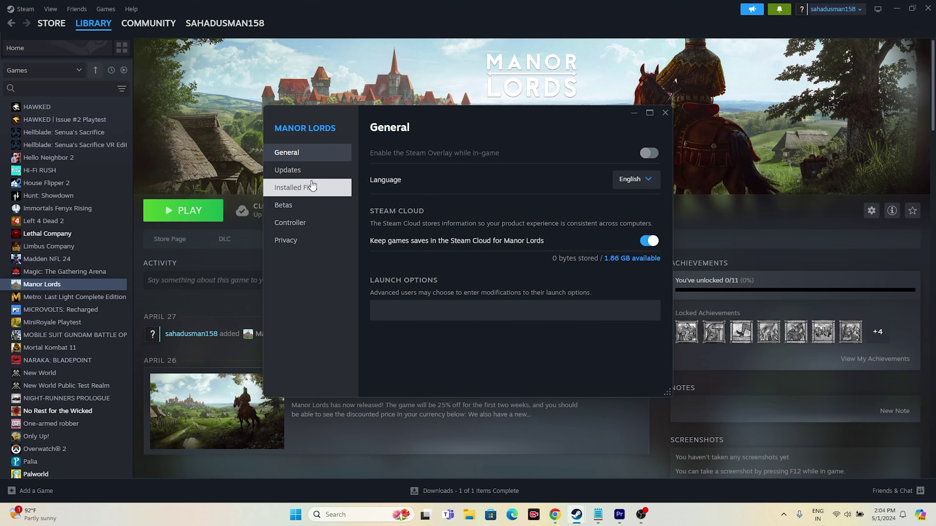
pyautogui.click(309, 187)
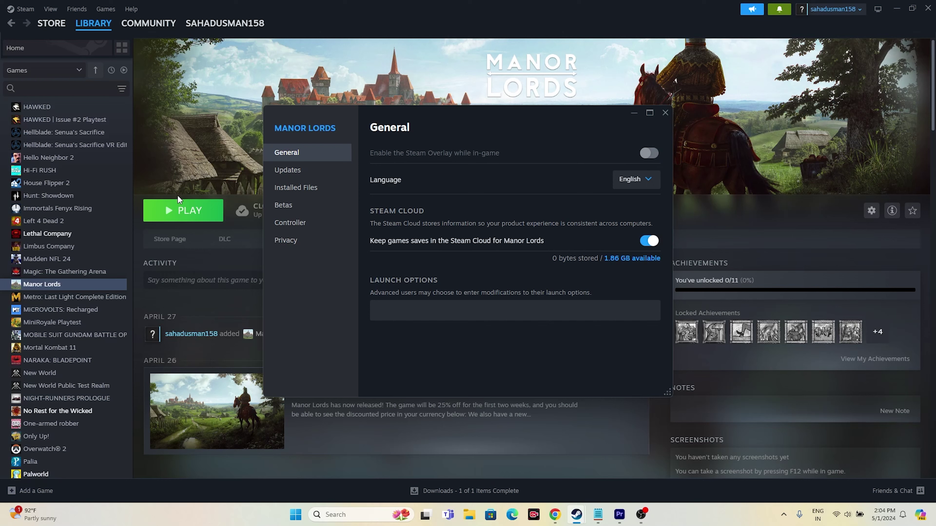
# Step: Try the launch options -dx11 and -dx12 for Manor Lords, clear them, close the game's properties and minimize Steam
pyautogui.click(443, 307)
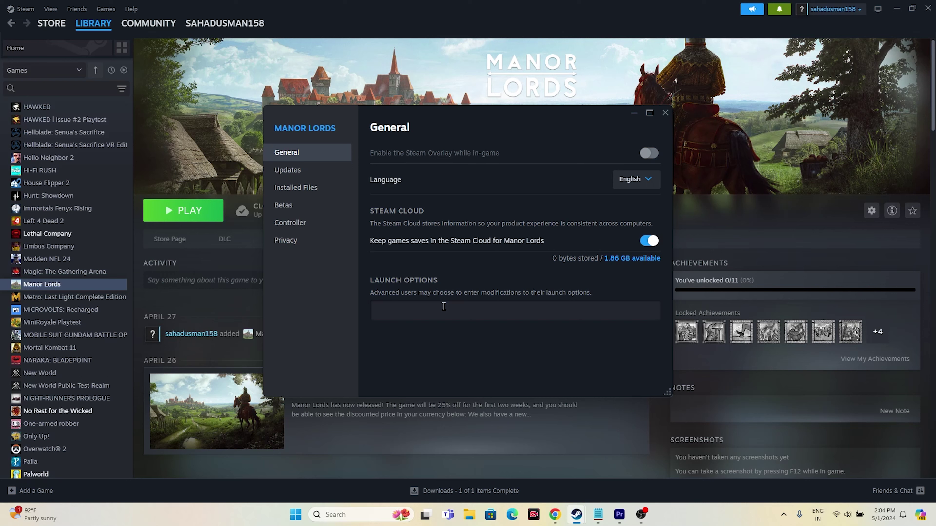
pyautogui.write('-dx11')
pyautogui.press('BackSpace')
pyautogui.write('2')
pyautogui.write('d')
pyautogui.press('BackSpace')
pyautogui.press('BackSpace')
pyautogui.press('BackSpace')
pyautogui.press('BackSpace')
pyautogui.press('BackSpace')
pyautogui.click(665, 112)
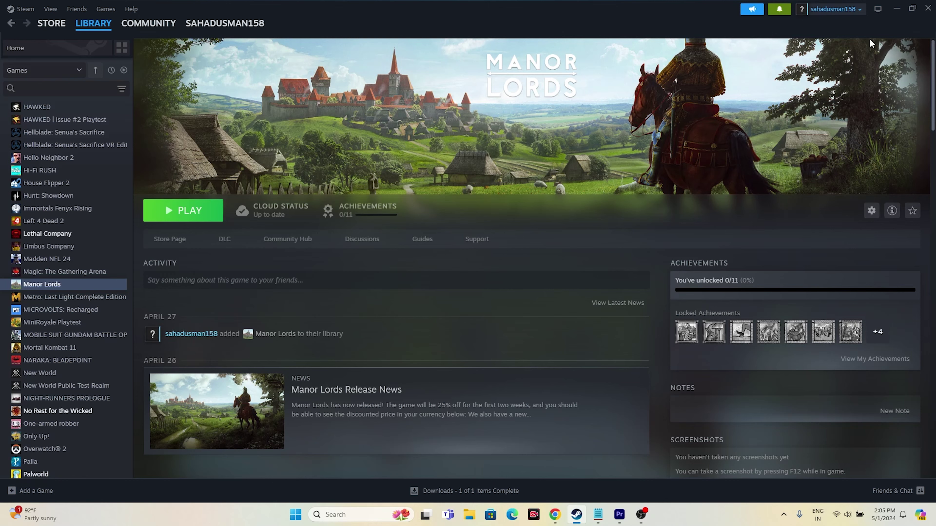
pyautogui.click(896, 8)
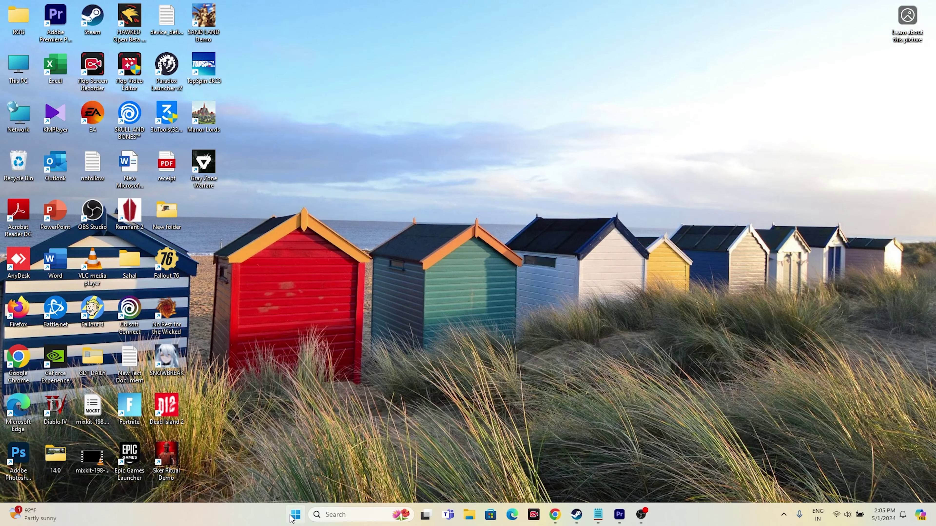
# Step: Open Task Manager, maximize it to examine the running apps and background processes, and close it
pyautogui.rightClick(295, 514)
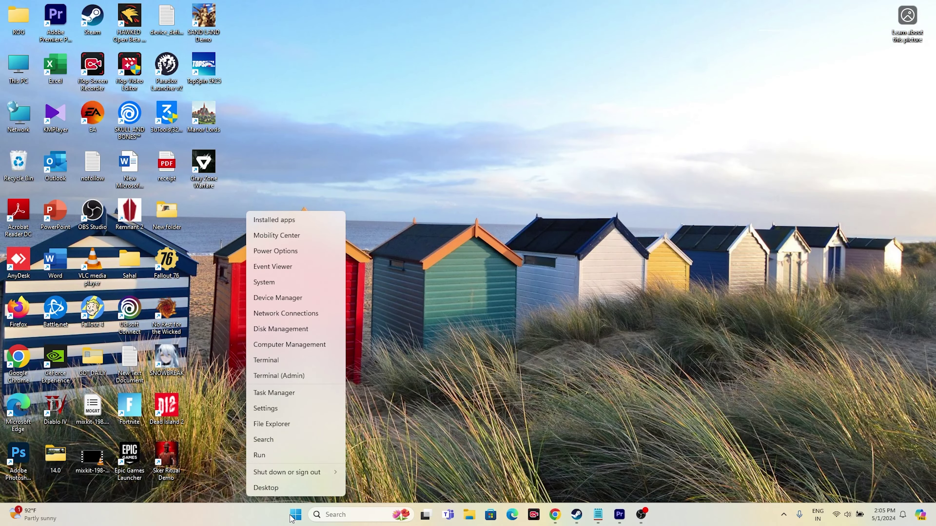
pyautogui.click(291, 396)
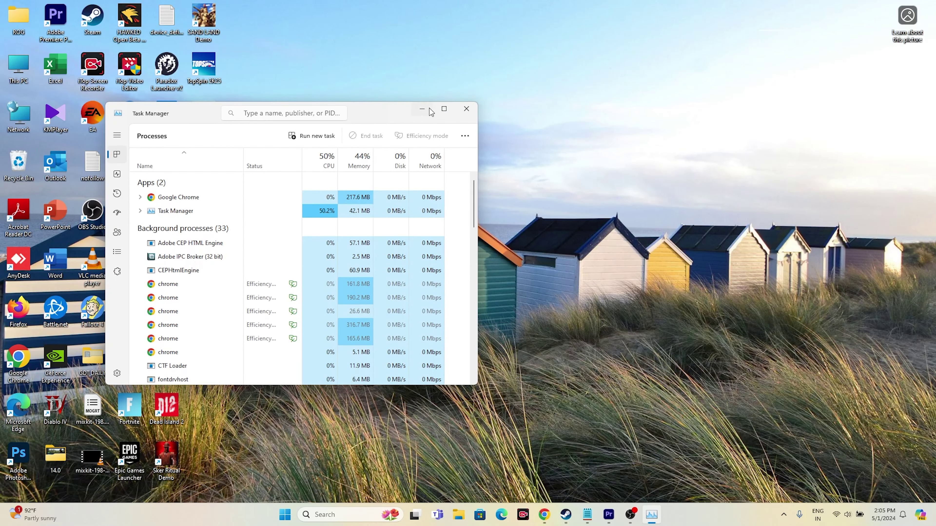
pyautogui.press('super+Up')
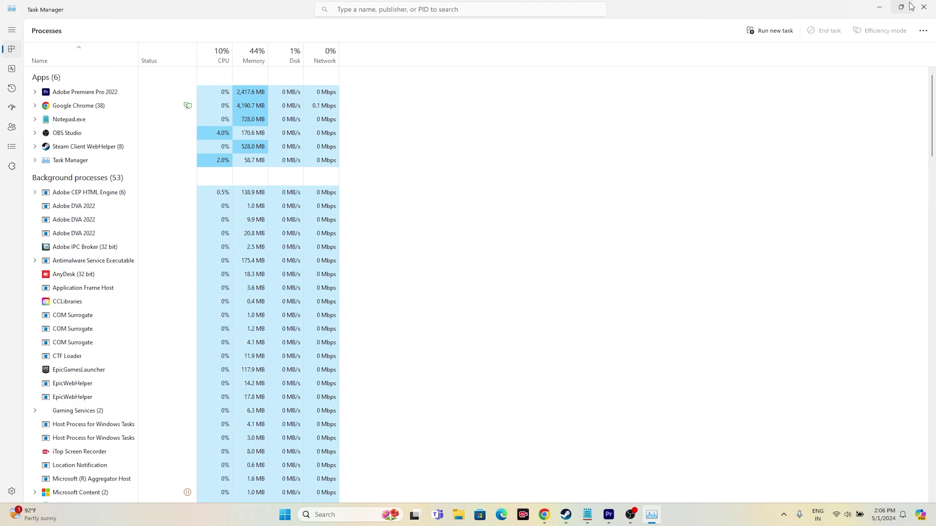
pyautogui.click(924, 7)
pyautogui.click(580, 512)
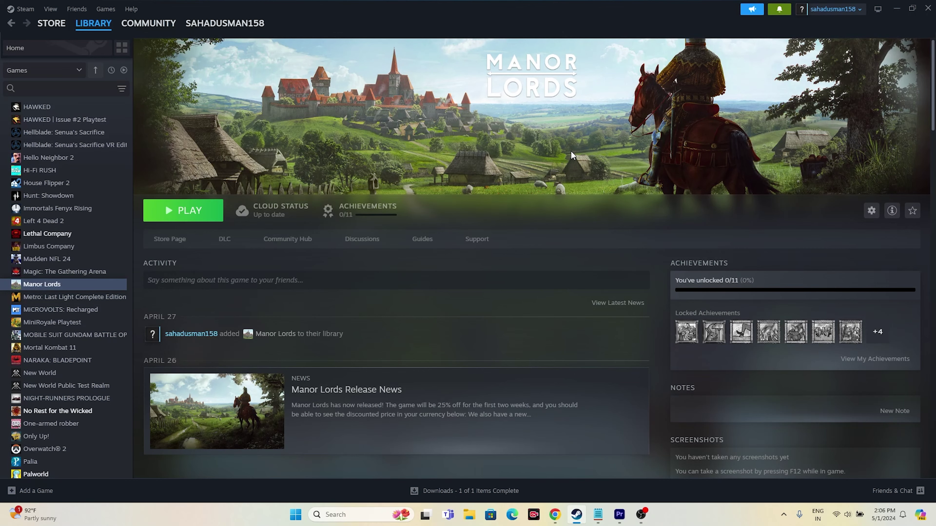
pyautogui.click(896, 8)
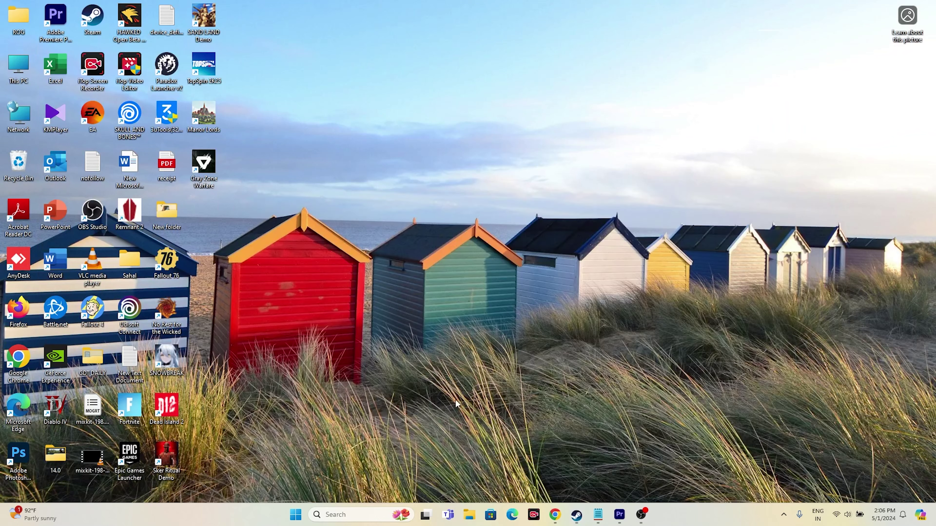
# Step: Open the Windows Graphics settings and look through the list of apps with custom graphics options
pyautogui.click(336, 515)
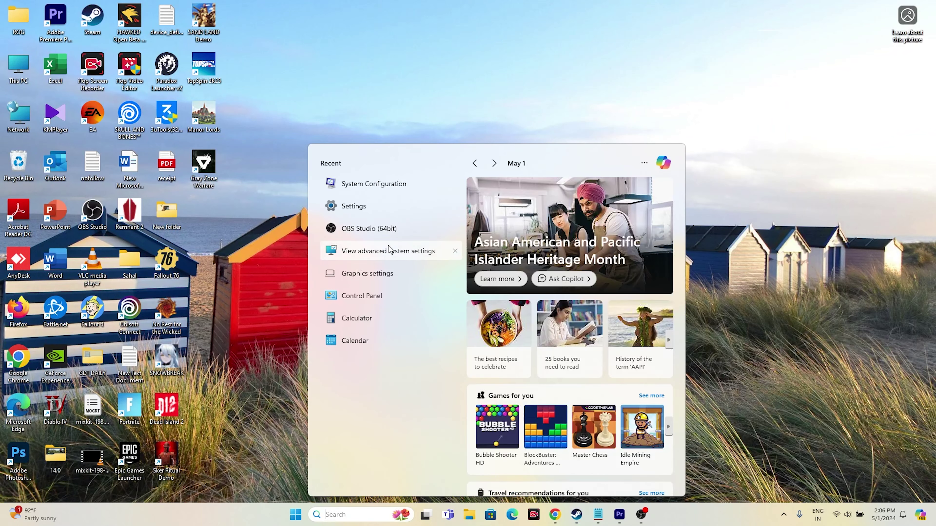
pyautogui.click(383, 270)
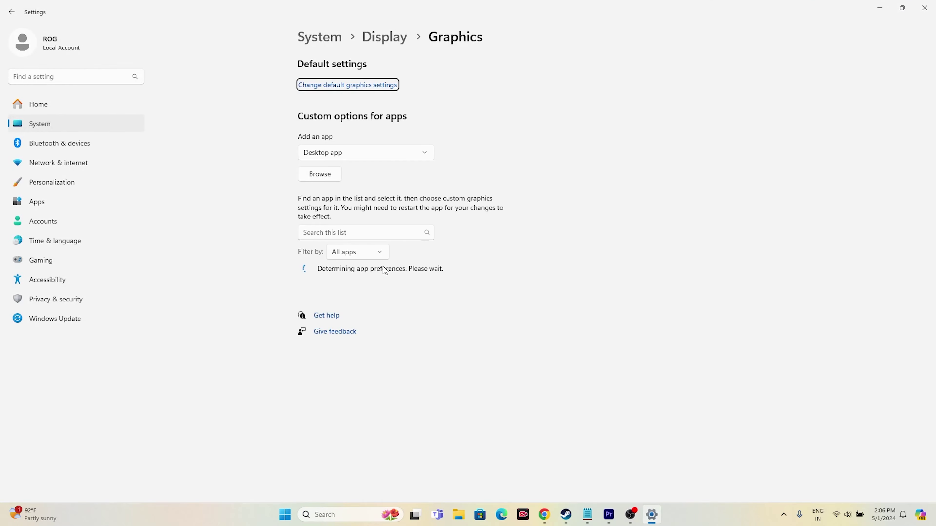
pyautogui.scroll(-1, 640, 209)
pyautogui.scroll(-4, 639, 209)
pyautogui.scroll(5, 639, 208)
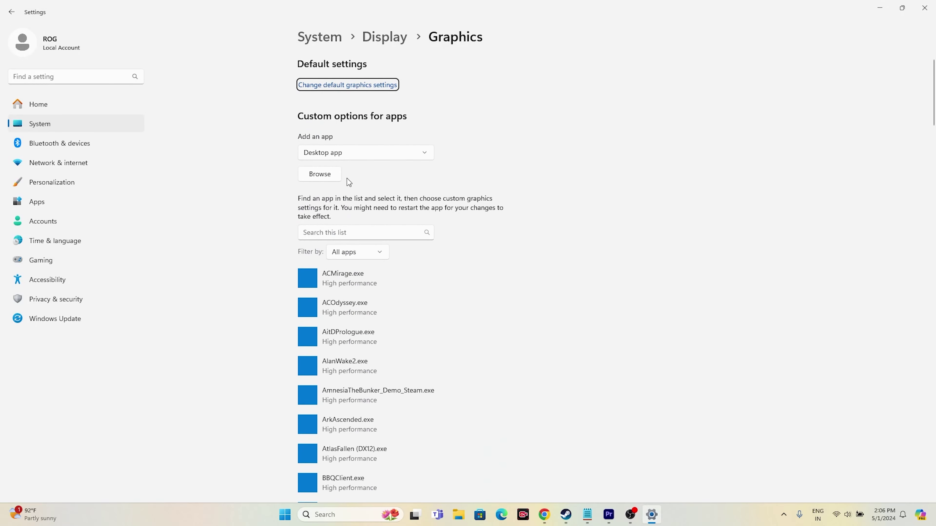
# Step: Browse for a desktop app to add and go to the Steam folder in Program Files (x86) on drive C:
pyautogui.click(333, 175)
pyautogui.scroll(-3, 54, 157)
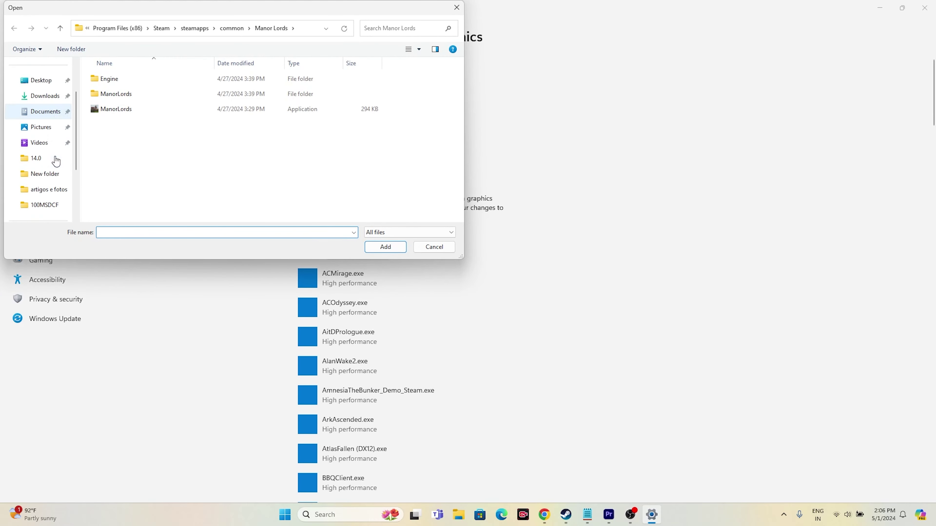
pyautogui.click(41, 173)
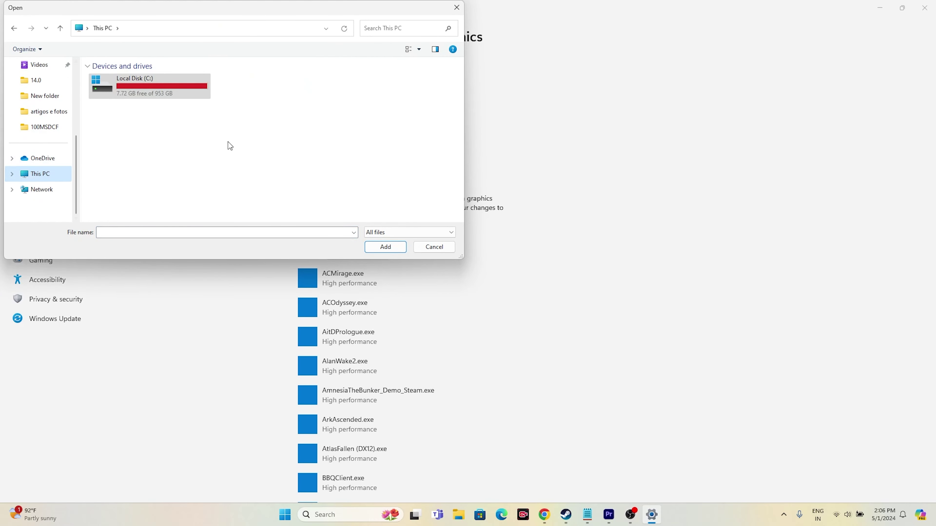
pyautogui.doubleClick(164, 83)
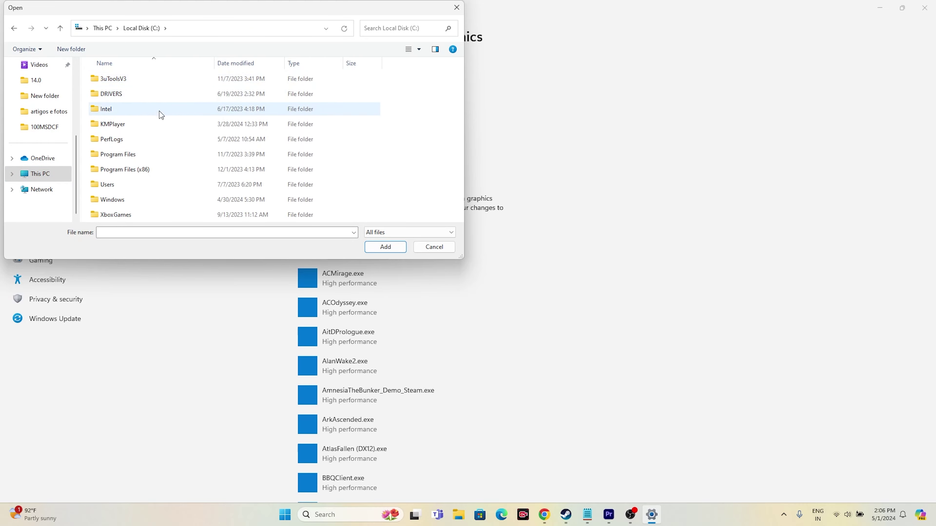
pyautogui.doubleClick(148, 169)
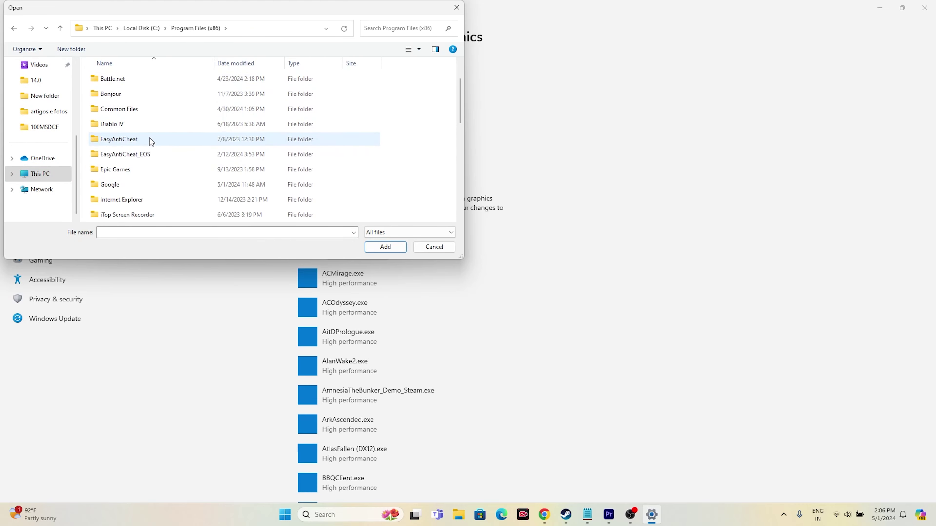
pyautogui.scroll(-3, 150, 140)
pyautogui.scroll(-2, 150, 140)
pyautogui.doubleClick(138, 142)
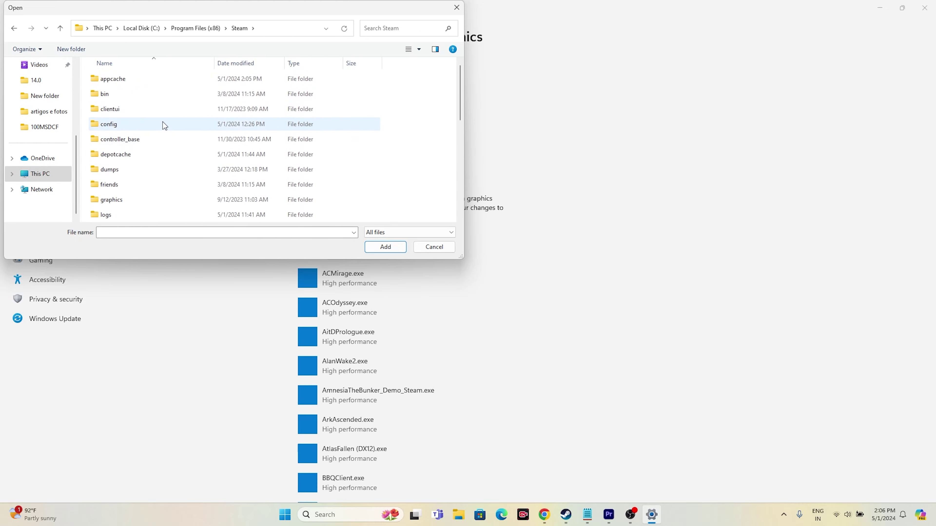
# Step: Add the ManorLords application from the steamapps\common\Manor Lords folder to the custom graphics list
pyautogui.scroll(-3, 163, 125)
pyautogui.scroll(-1, 164, 126)
pyautogui.doubleClick(137, 82)
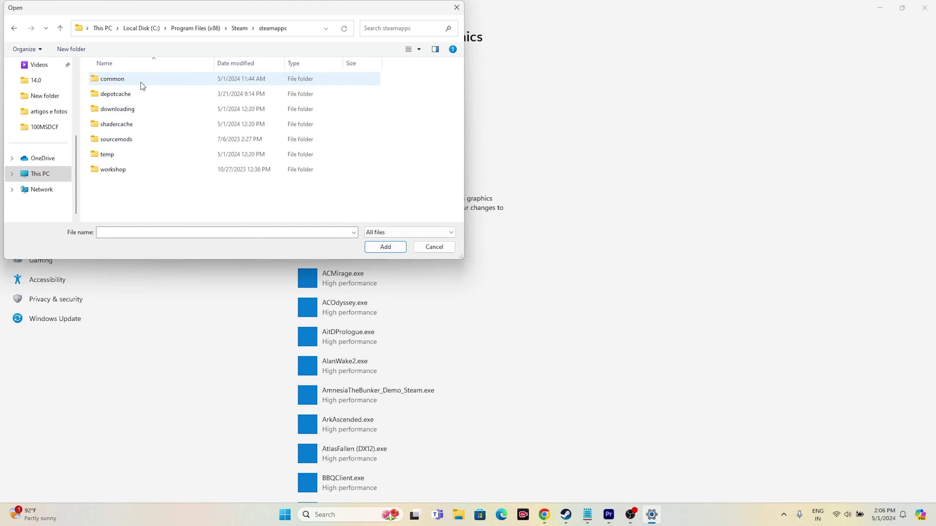
pyautogui.doubleClick(131, 82)
pyautogui.scroll(-8, 196, 116)
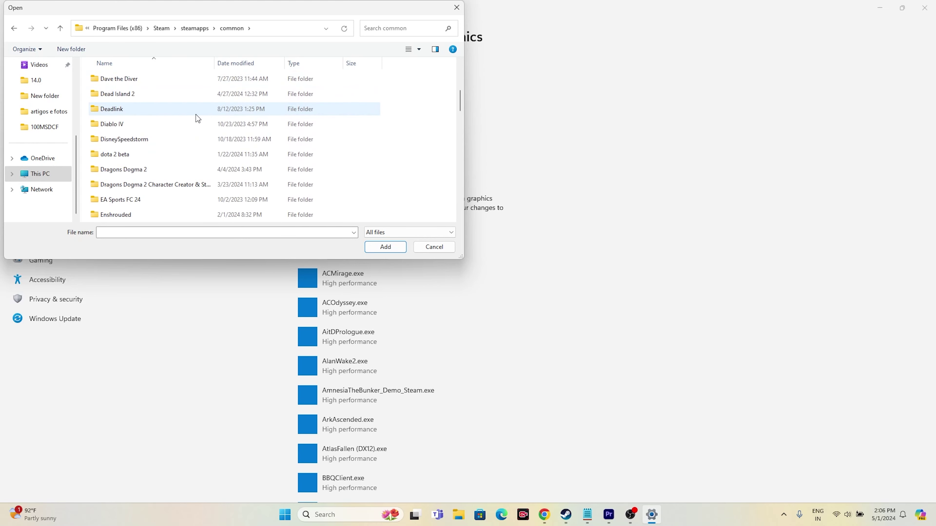
pyautogui.scroll(-12, 196, 115)
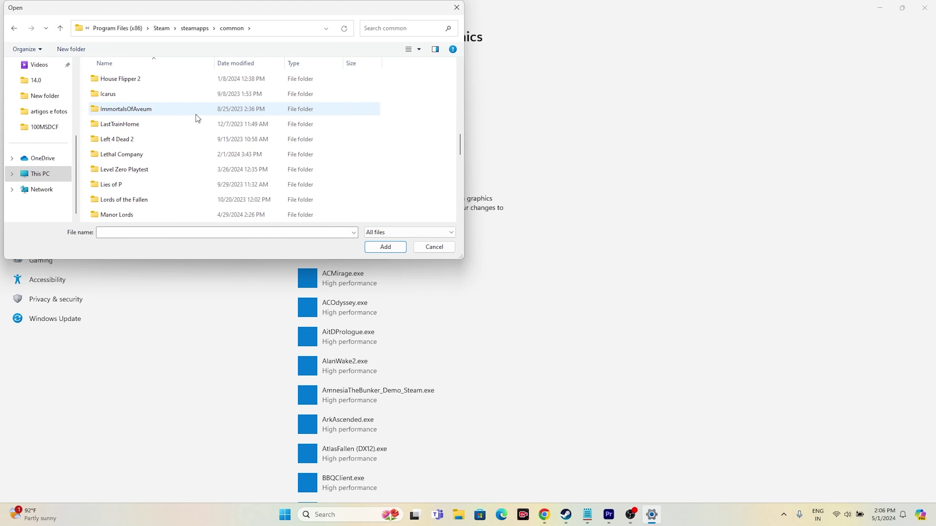
pyautogui.scroll(-2, 196, 114)
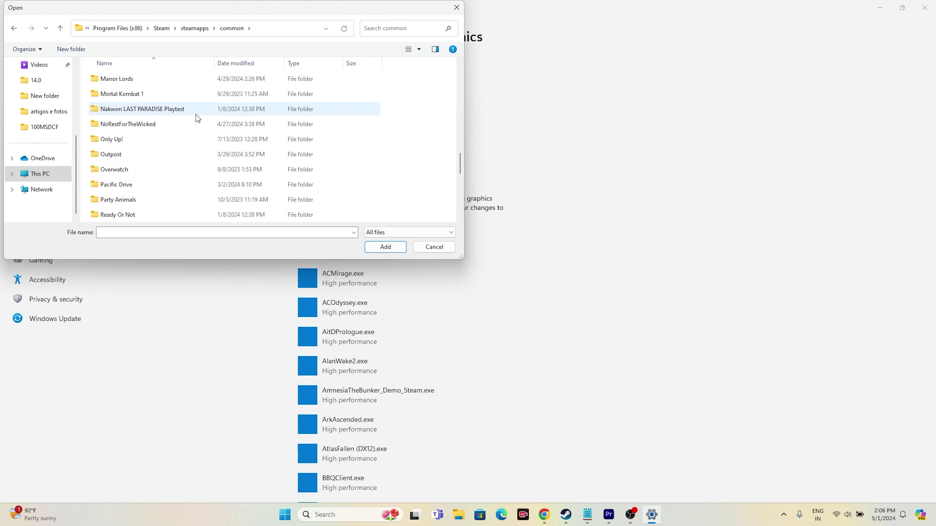
pyautogui.doubleClick(142, 78)
pyautogui.click(146, 109)
pyautogui.click(385, 247)
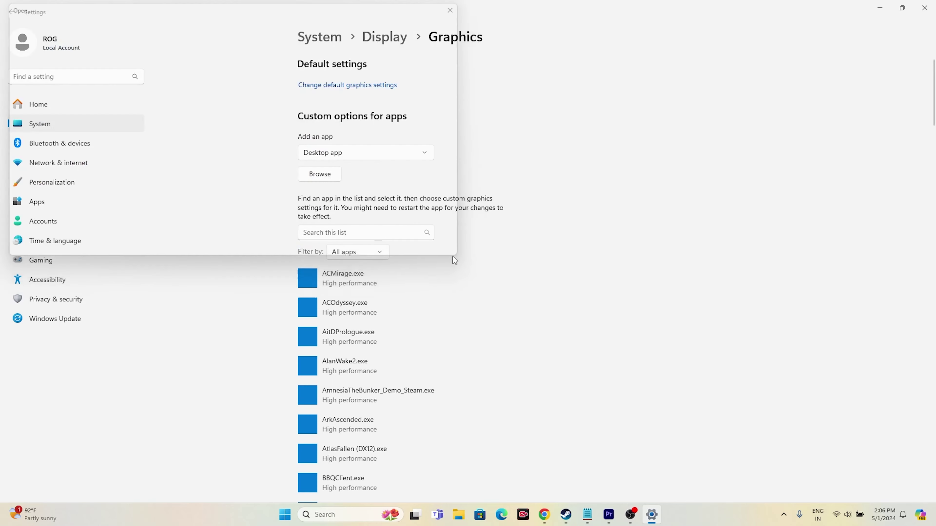
# Step: Set the graphics preference of the Manor Lords entry BootstrapPackagedGame to High performance, save it and close Settings
pyautogui.scroll(-3, 552, 171)
pyautogui.scroll(-3, 549, 164)
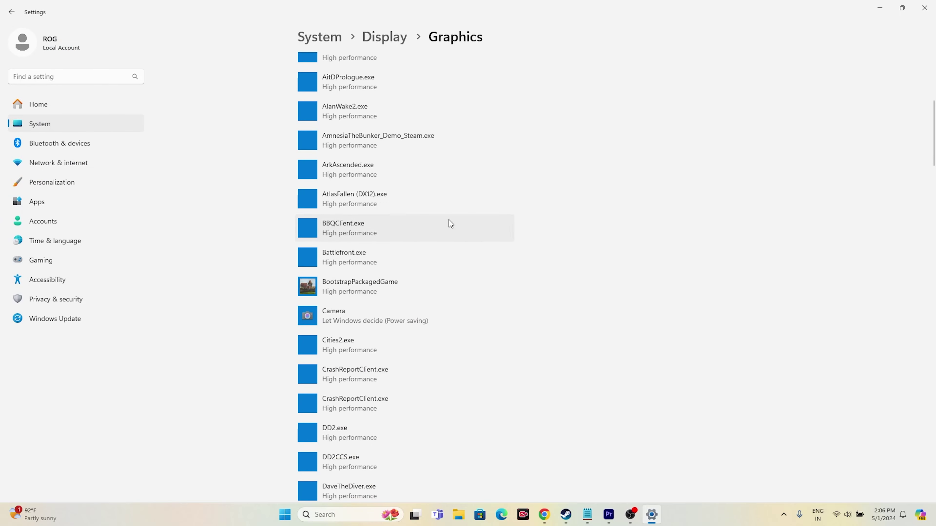
pyautogui.click(388, 290)
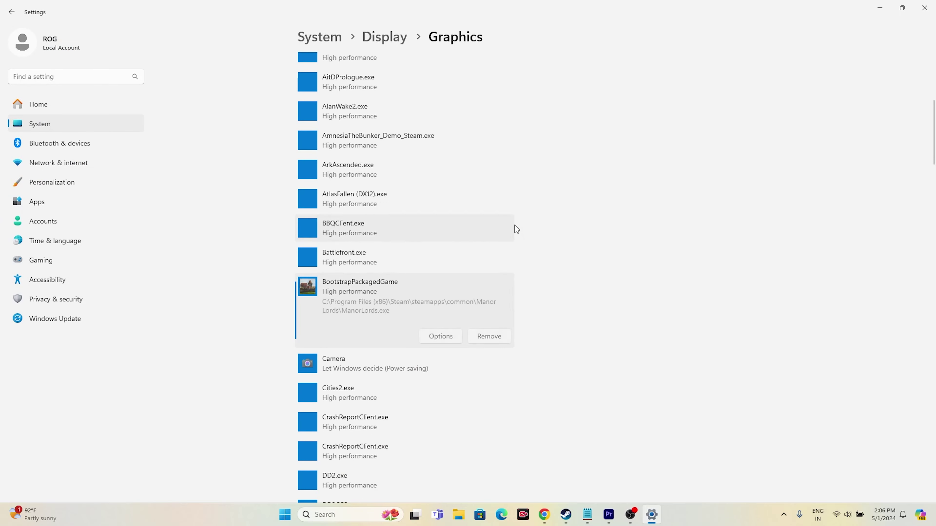
pyautogui.click(439, 335)
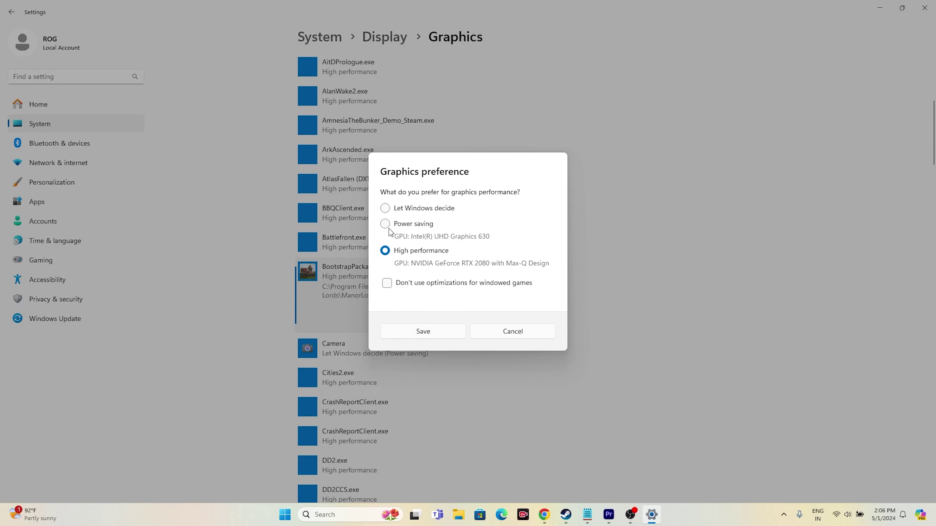
pyautogui.click(390, 209)
pyautogui.click(387, 252)
pyautogui.click(419, 333)
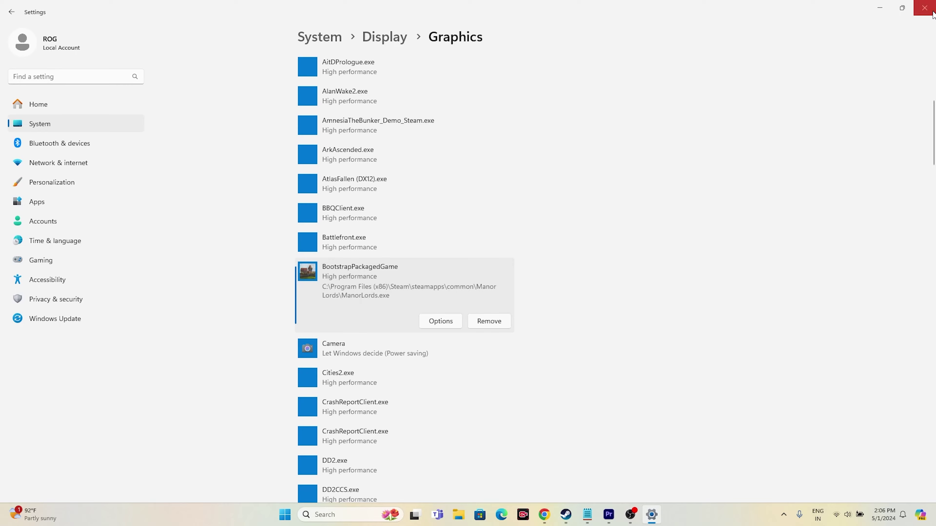
pyautogui.click(924, 8)
pyautogui.click(577, 513)
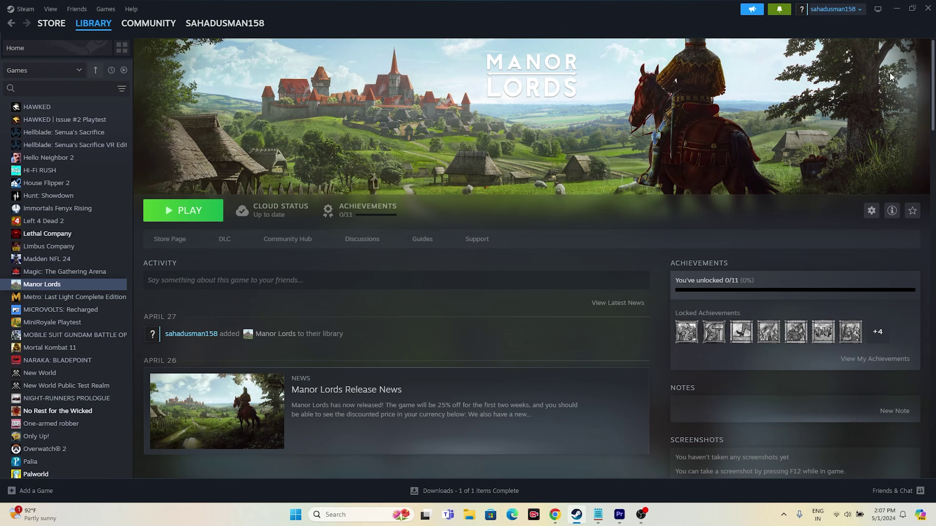
pyautogui.click(896, 8)
# Step: Open the Virtual Memory settings through the advanced system settings and choose a custom paging file size for drive C:
pyautogui.click(364, 515)
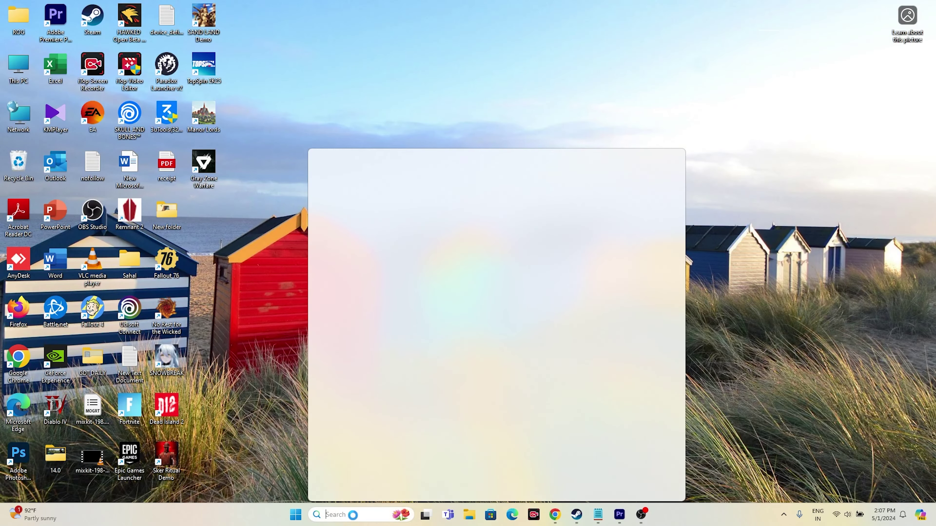
pyautogui.write('VIEW')
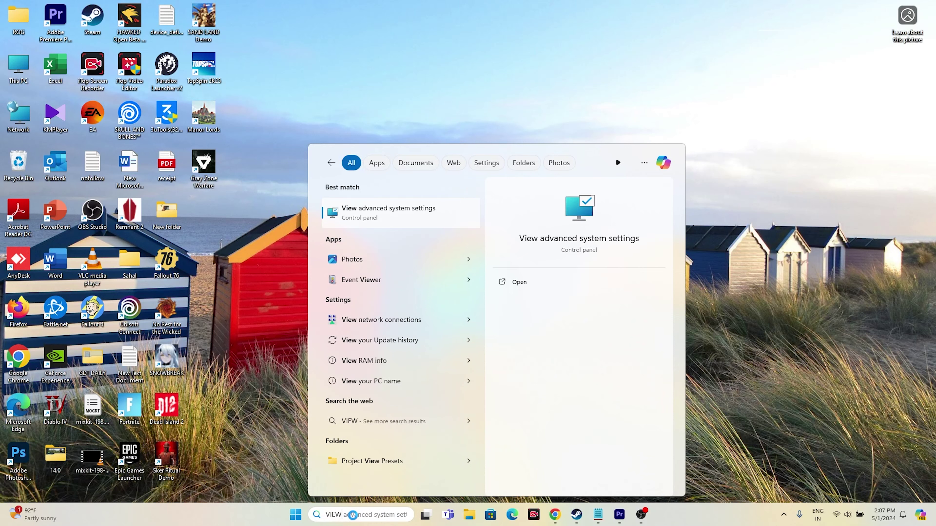
pyautogui.click(409, 212)
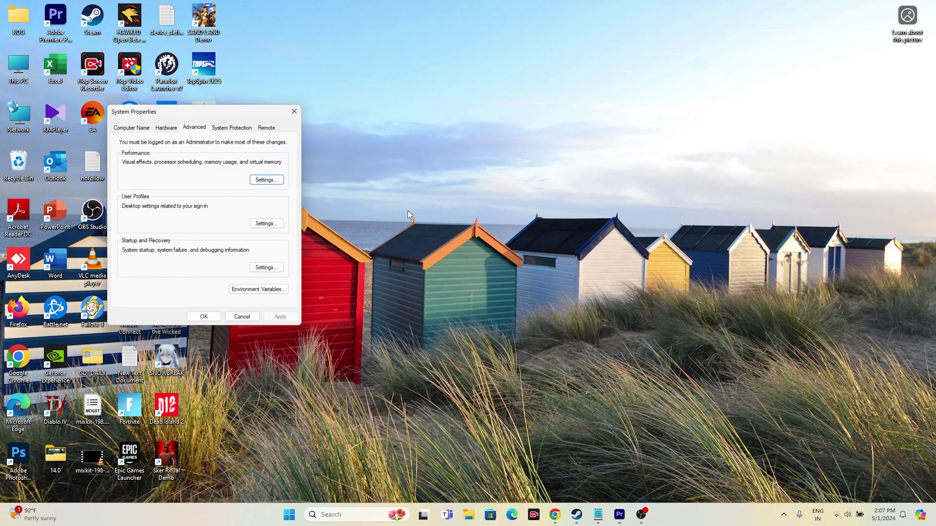
pyautogui.click(266, 181)
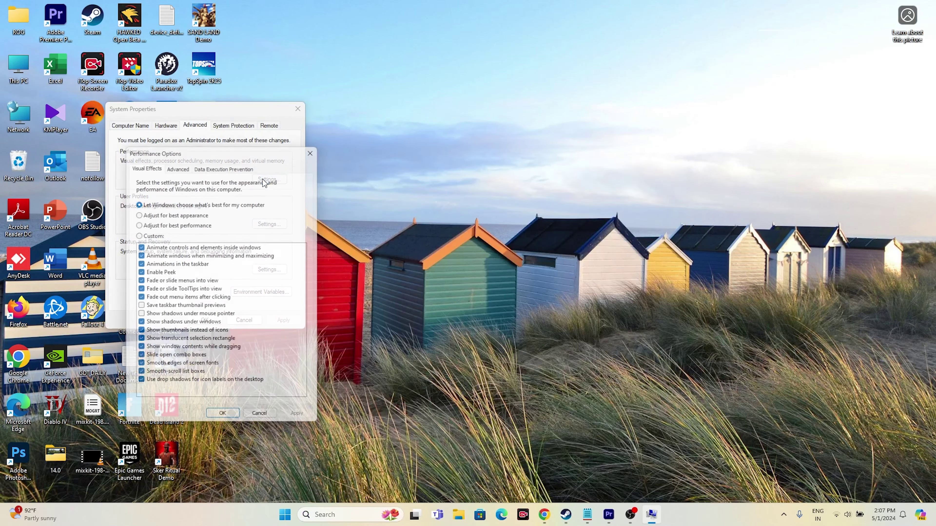
pyautogui.click(173, 167)
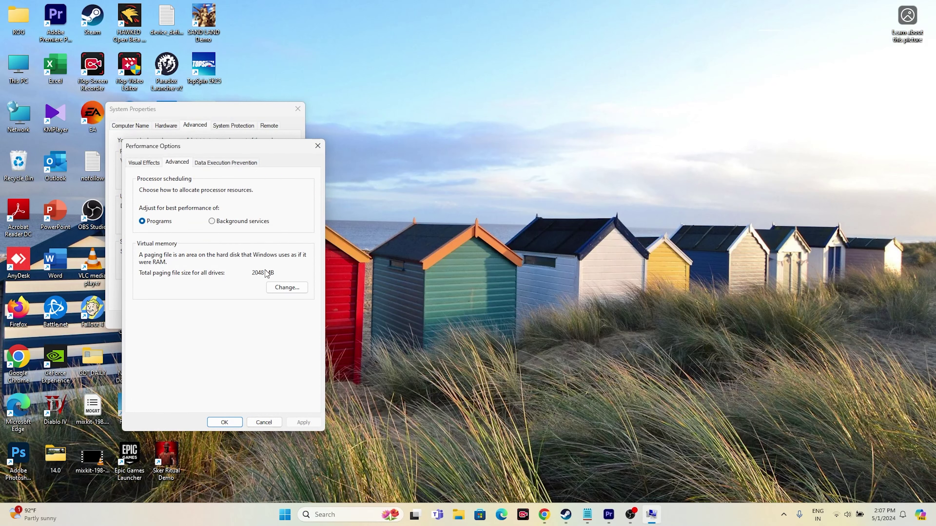
pyautogui.click(278, 287)
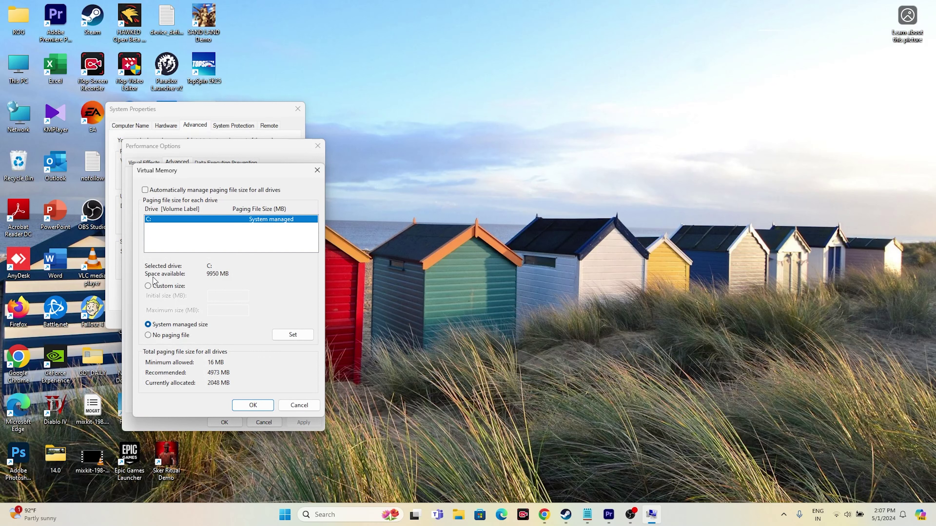
pyautogui.click(149, 287)
pyautogui.click(225, 296)
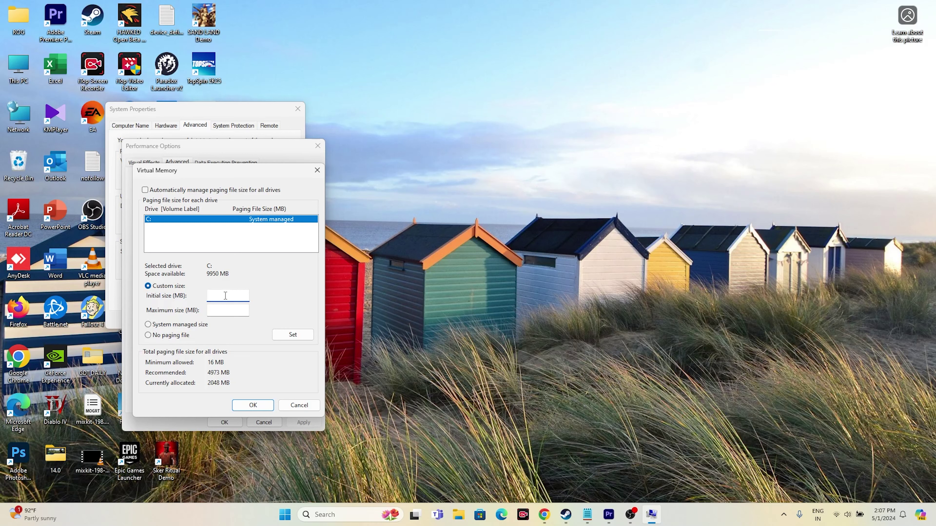
pyautogui.click(220, 306)
# Step: Open Calculator and multiply 32 by 1024 to convert the RAM size to megabytes
pyautogui.click(335, 520)
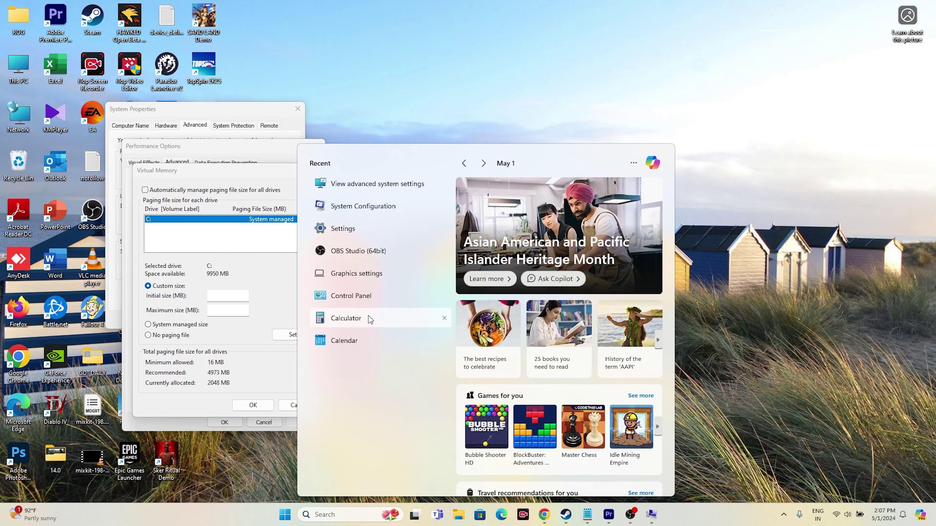
pyautogui.click(346, 318)
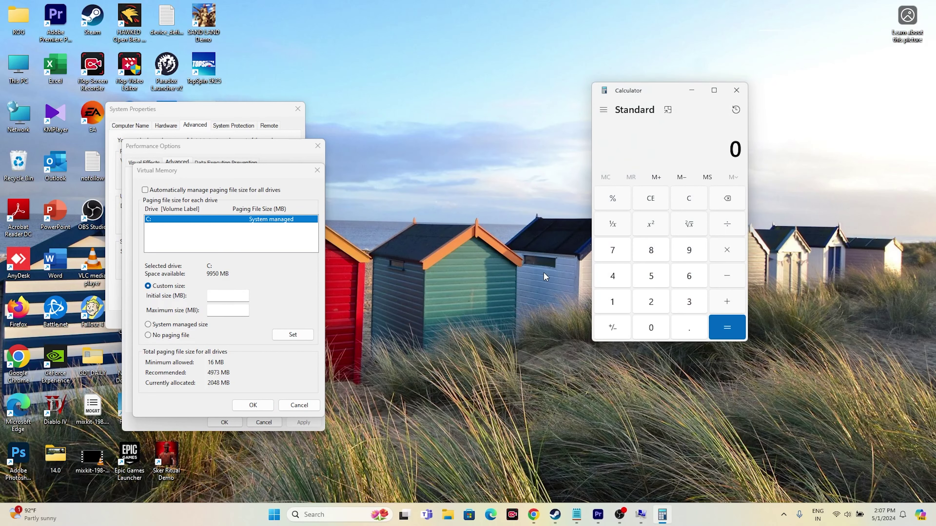
pyautogui.click(688, 305)
pyautogui.click(659, 307)
pyautogui.click(727, 257)
pyautogui.click(628, 301)
pyautogui.click(647, 323)
pyautogui.click(649, 309)
pyautogui.click(626, 286)
pyautogui.click(726, 323)
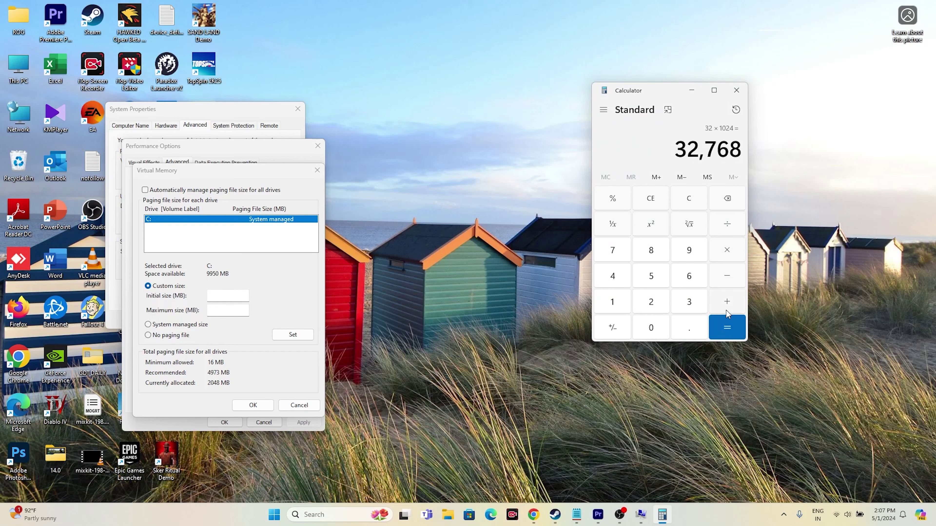
# Step: Multiply the calculated RAM size by 1.5 to get the initial paging file size
pyautogui.click(733, 255)
pyautogui.click(620, 307)
pyautogui.click(685, 327)
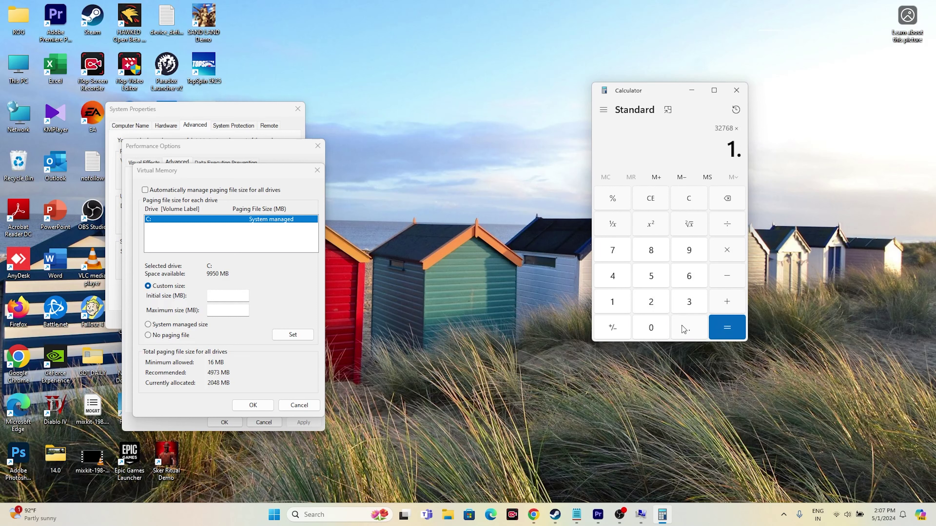
pyautogui.click(725, 204)
pyautogui.click(725, 205)
pyautogui.click(615, 305)
pyautogui.click(694, 333)
pyautogui.click(664, 279)
pyautogui.click(724, 327)
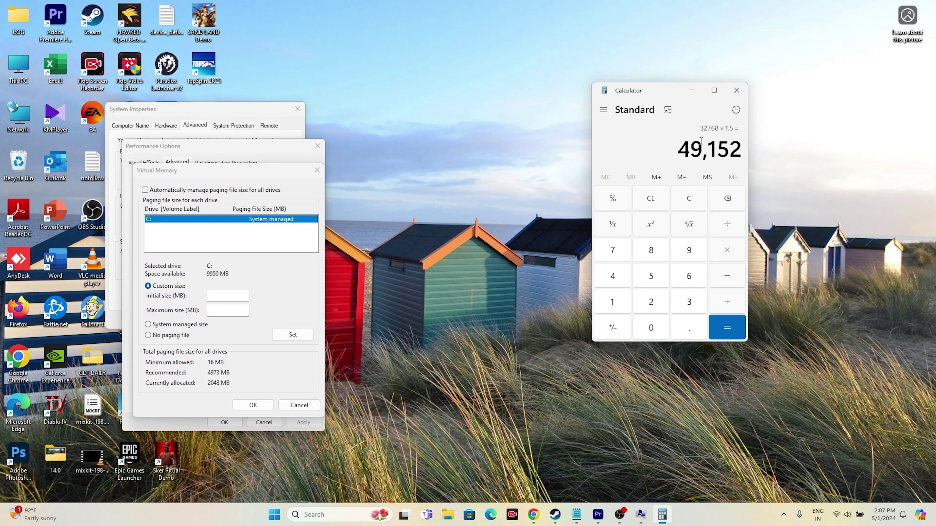
# Step: Copy the calculated result and paste it as the paging file's initial size, 49,152 MB
pyautogui.moveTo(680, 151); pyautogui.dragTo(740, 151)
pyautogui.rightClick(736, 153)
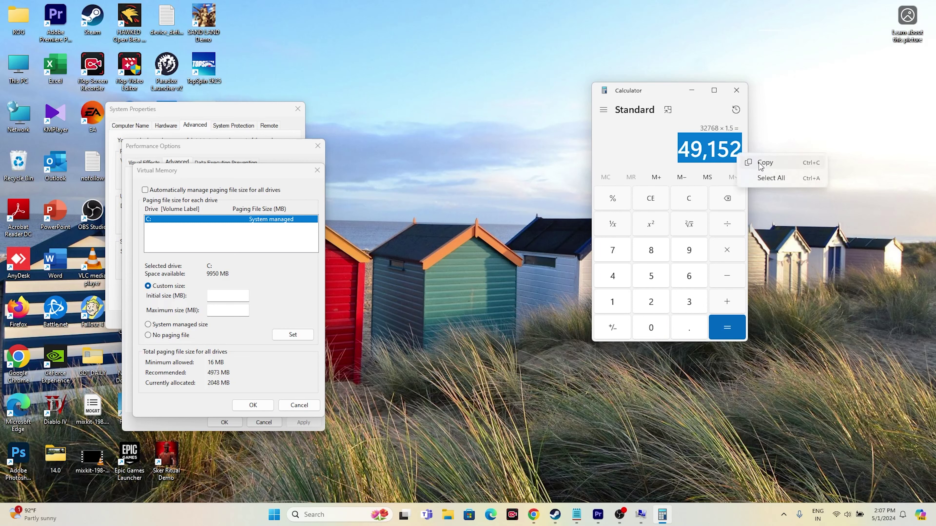
pyautogui.click(765, 163)
pyautogui.click(229, 296)
pyautogui.rightClick(228, 296)
pyautogui.click(243, 335)
pyautogui.click(227, 313)
# Step: Clear the calculator and calculate 32 × 1024 again for the maximum paging file size
pyautogui.click(649, 201)
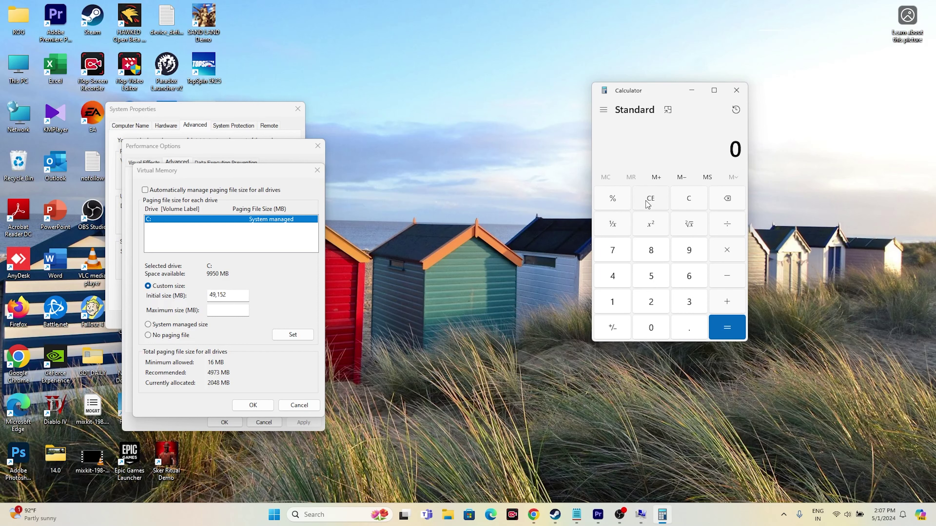
pyautogui.click(685, 302)
pyautogui.click(651, 302)
pyautogui.click(719, 250)
pyautogui.click(629, 304)
pyautogui.click(651, 327)
pyautogui.click(650, 302)
pyautogui.click(612, 276)
pyautogui.click(726, 327)
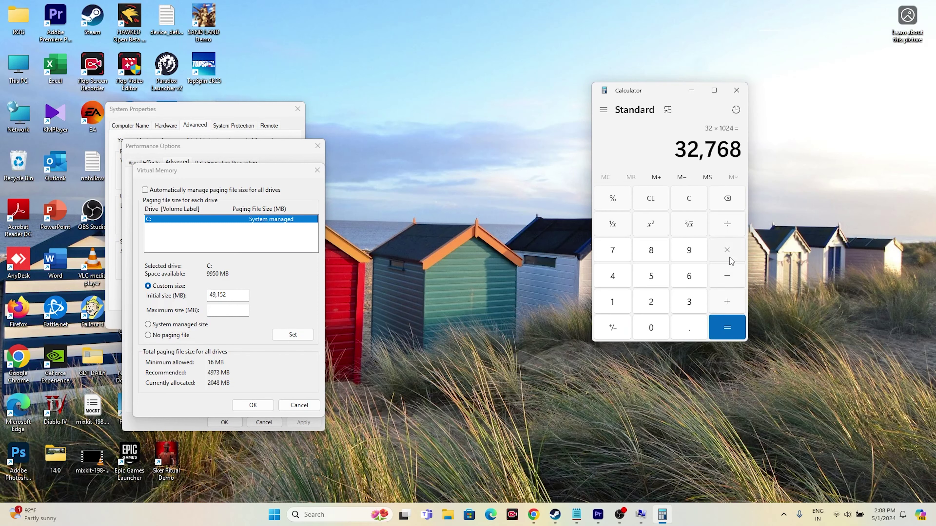
# Step: Multiply the RAM size in megabytes by 3 and copy the result
pyautogui.click(726, 250)
pyautogui.click(689, 301)
pyautogui.click(726, 328)
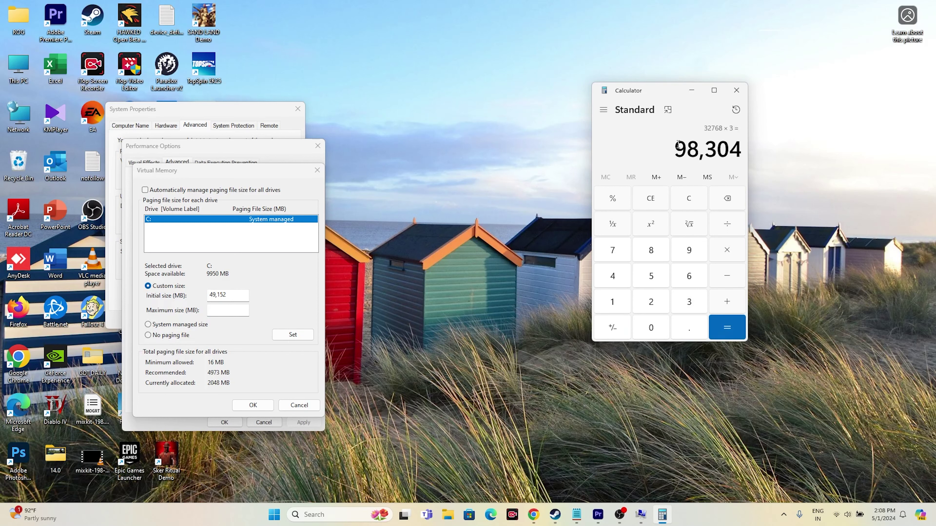
pyautogui.moveTo(682, 149); pyautogui.dragTo(749, 144)
pyautogui.rightClick(734, 148)
pyautogui.click(785, 160)
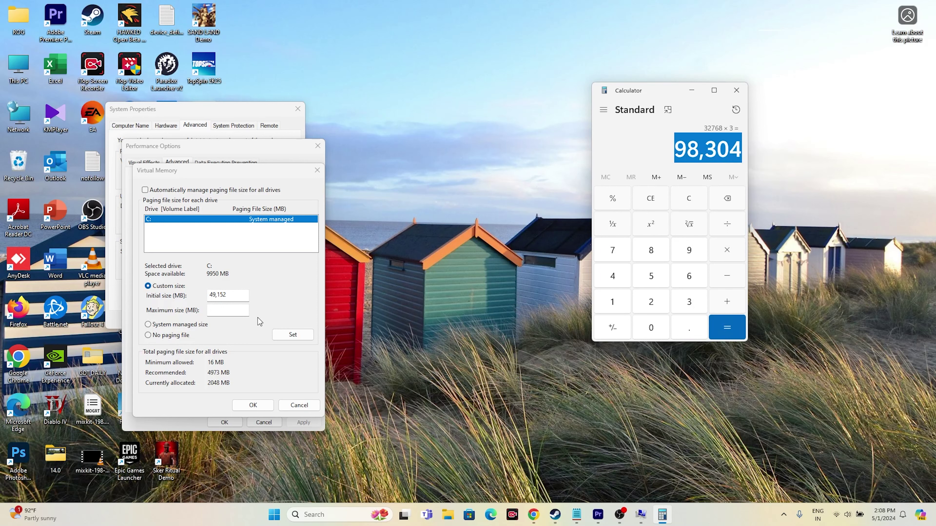
# Step: Paste 98,304 MB as the paging file's maximum size, accept all the open system dialogs and close the calculator
pyautogui.rightClick(238, 312)
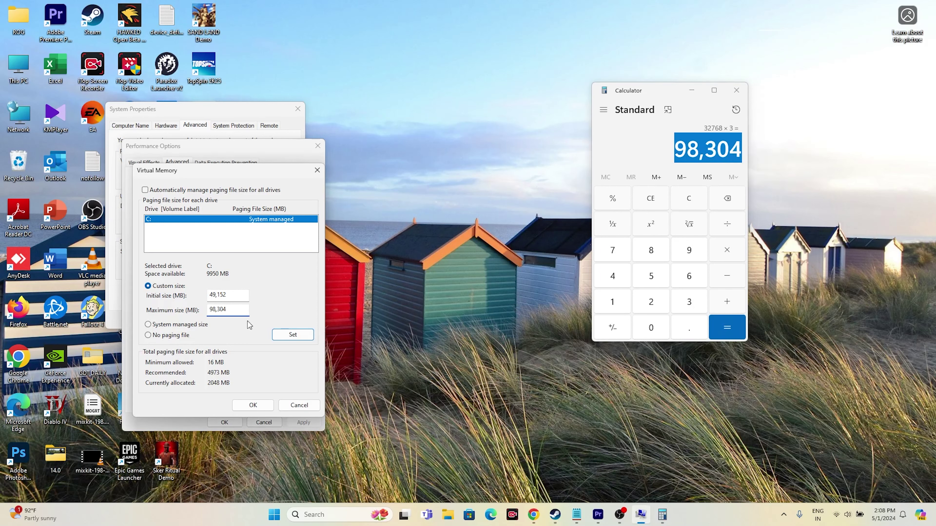
pyautogui.click(254, 407)
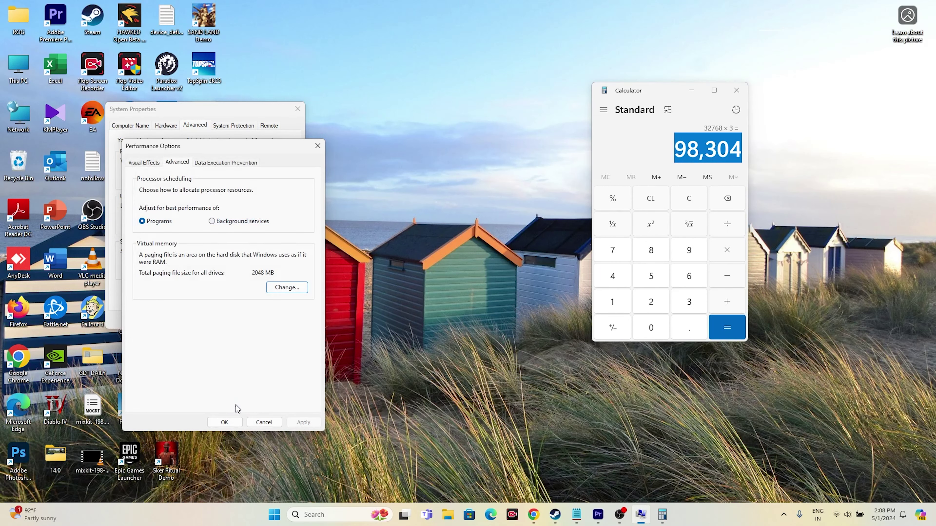
pyautogui.click(232, 422)
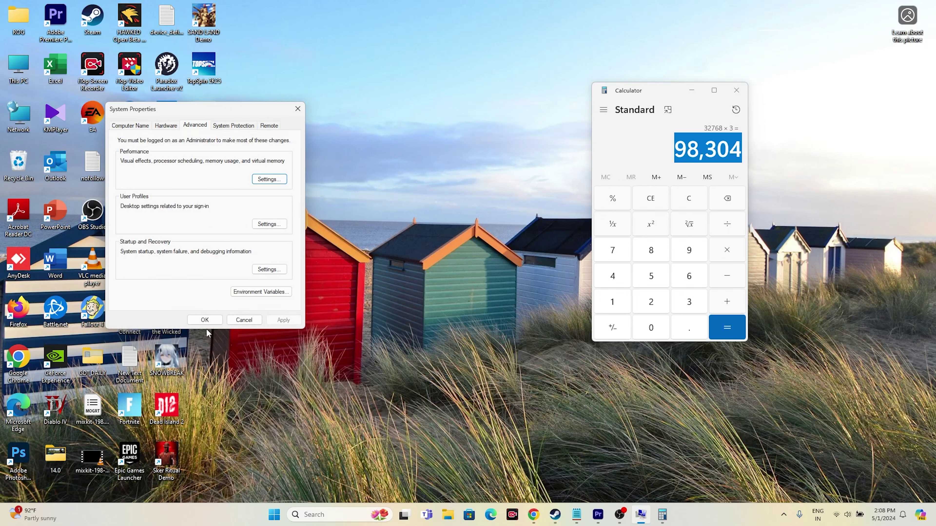
pyautogui.click(205, 319)
pyautogui.click(735, 91)
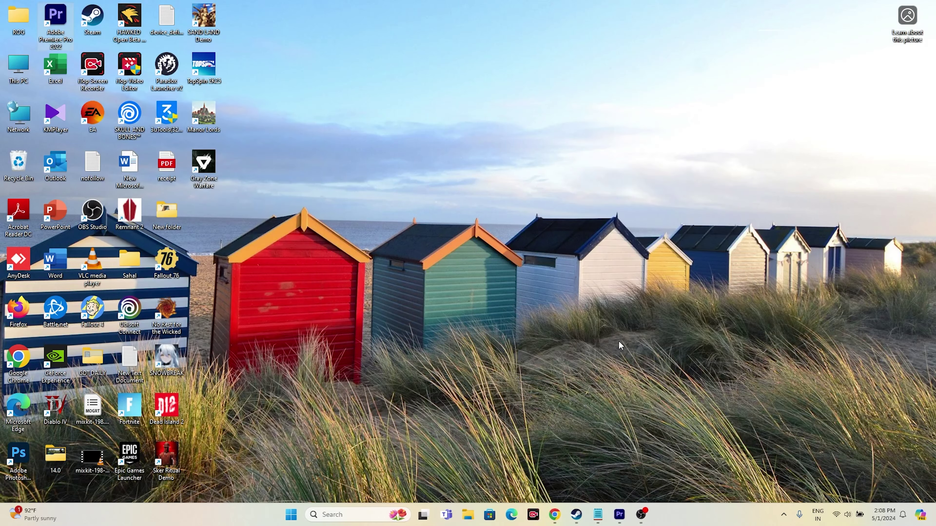
# Step: Open the Windows Update page in Settings, review the listed cumulative updates for Windows 11 and .NET Framework, and close Settings
pyautogui.click(577, 514)
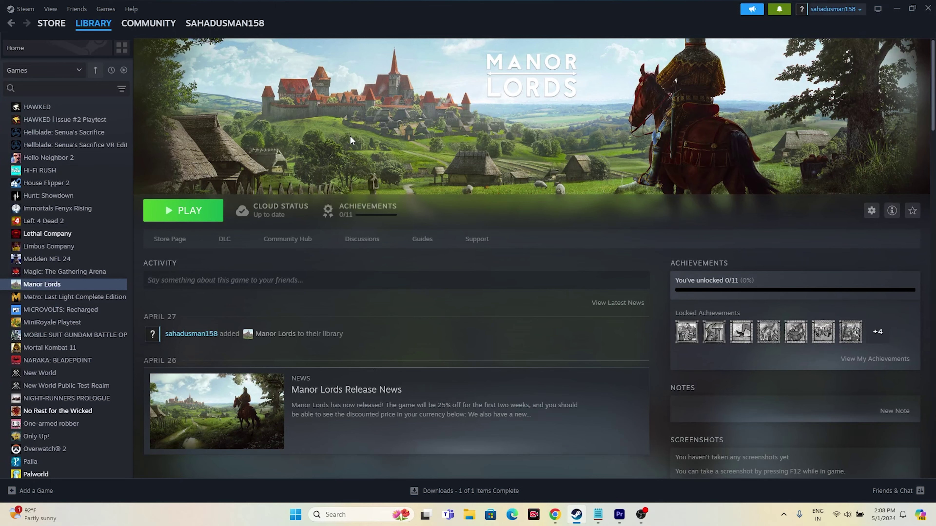
pyautogui.click(896, 8)
pyautogui.click(355, 515)
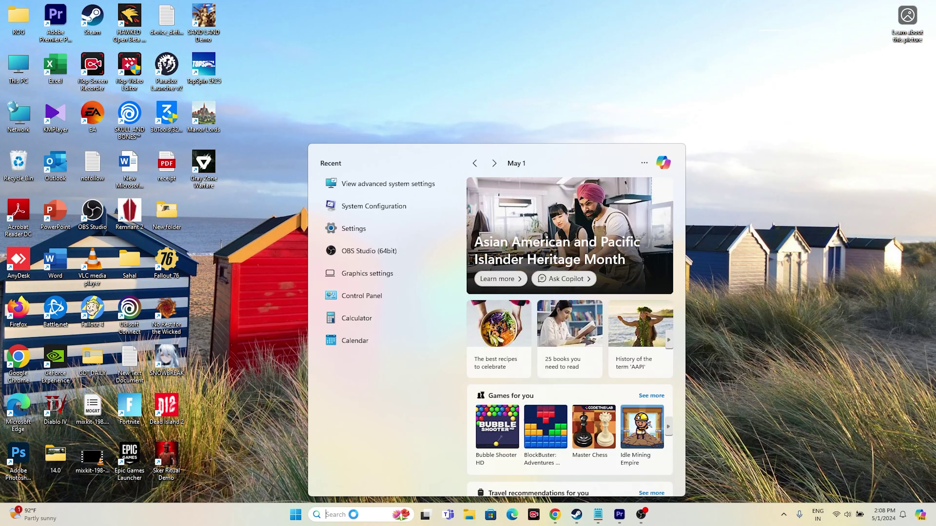
pyautogui.write('SETTINGS')
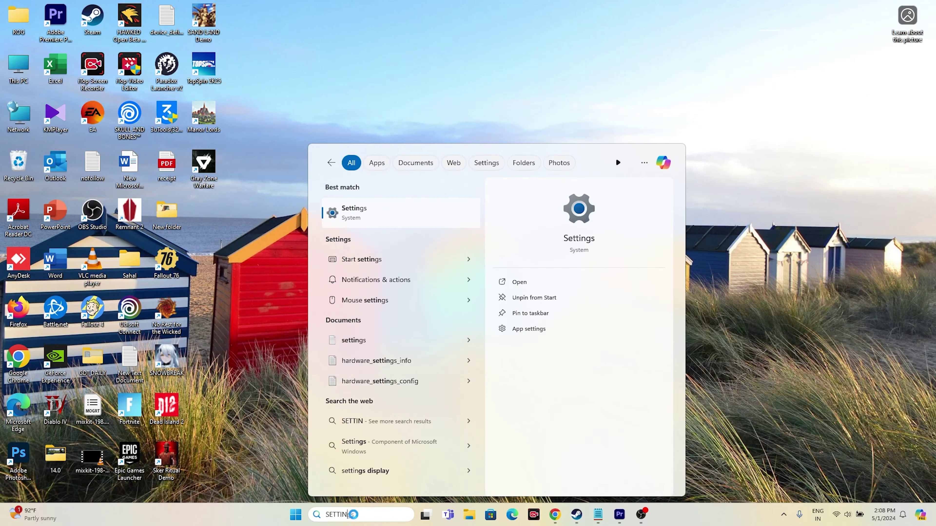
pyautogui.click(386, 221)
pyautogui.click(92, 318)
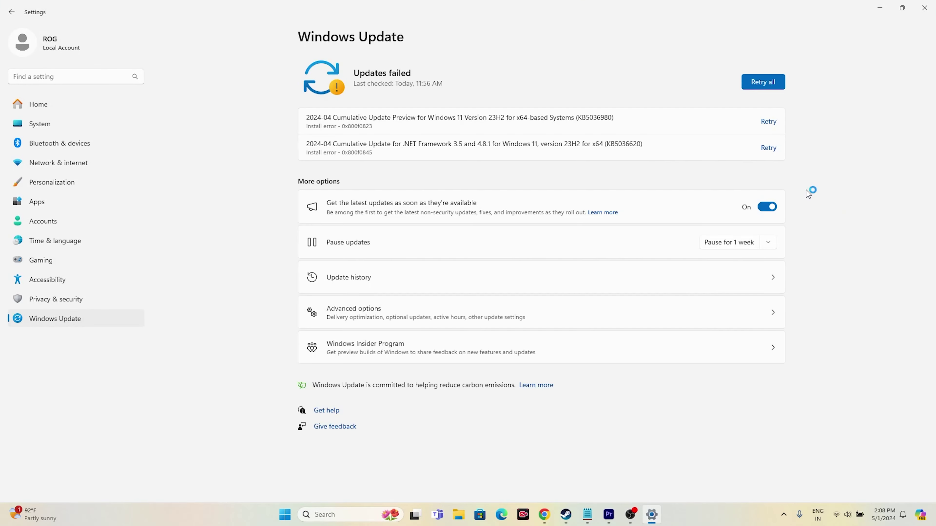
pyautogui.moveTo(320, 117); pyautogui.dragTo(523, 118)
pyautogui.moveTo(338, 144); pyautogui.dragTo(538, 144)
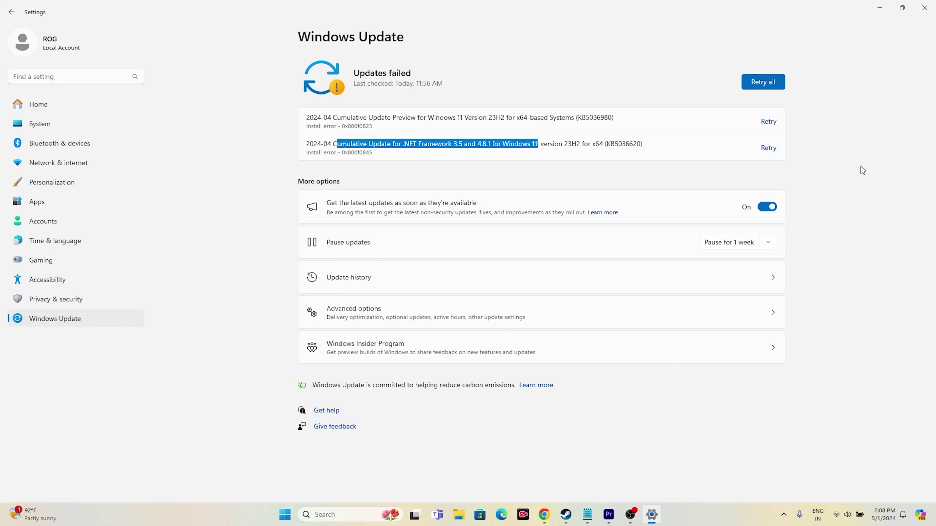
pyautogui.click(925, 8)
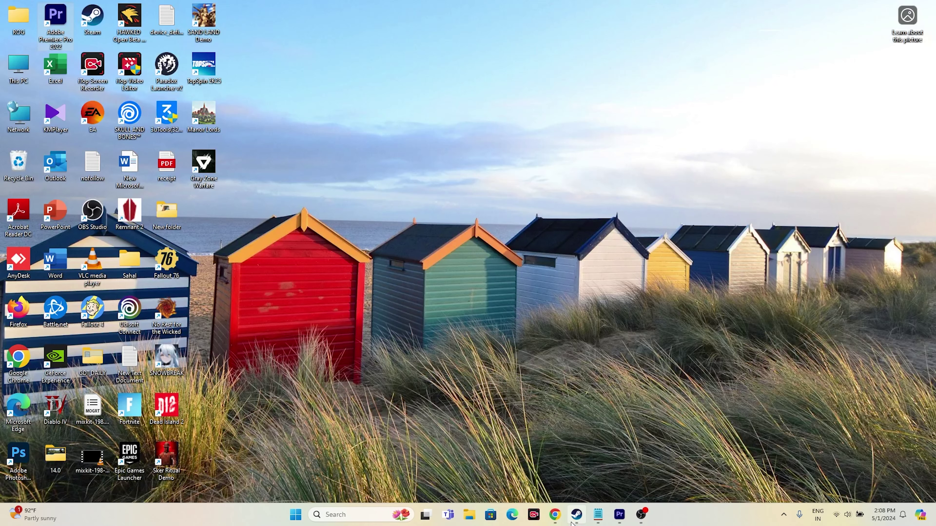
# Step: Switch to Chrome and bring up the manual driver search on NVIDIA's GeForce drivers page
pyautogui.click(576, 514)
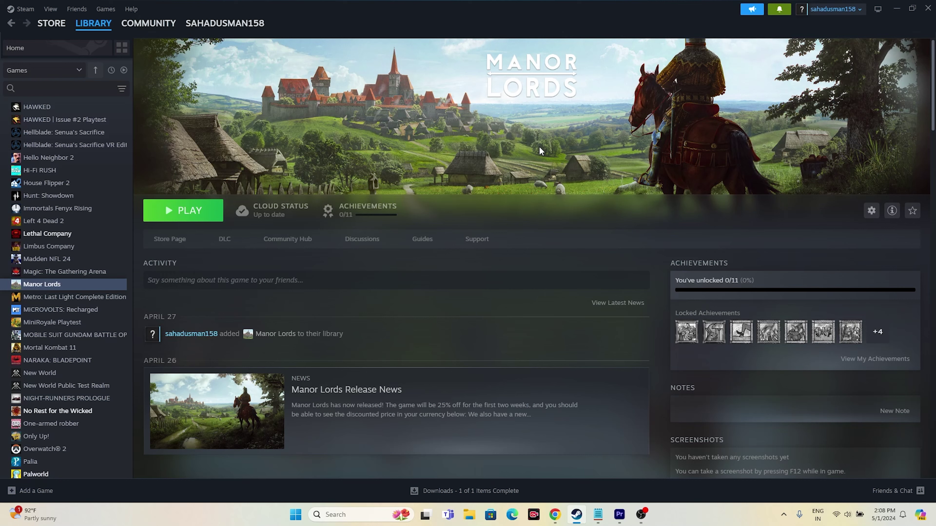
pyautogui.click(554, 515)
pyautogui.click(389, 10)
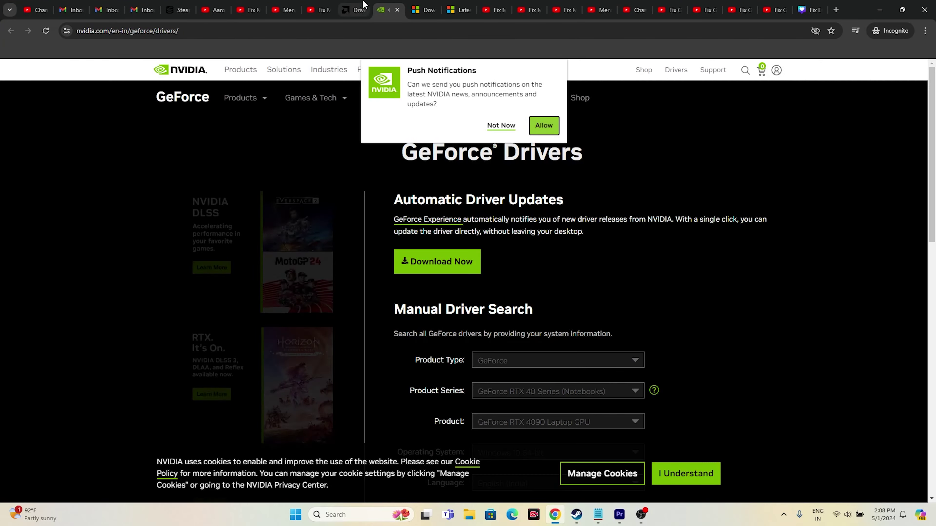
pyautogui.click(354, 10)
pyautogui.click(387, 10)
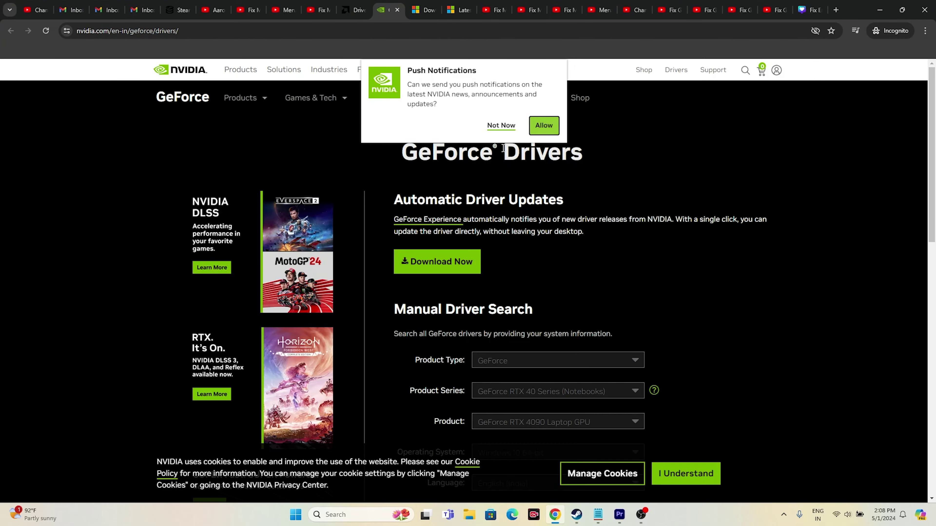
pyautogui.scroll(-4, 845, 170)
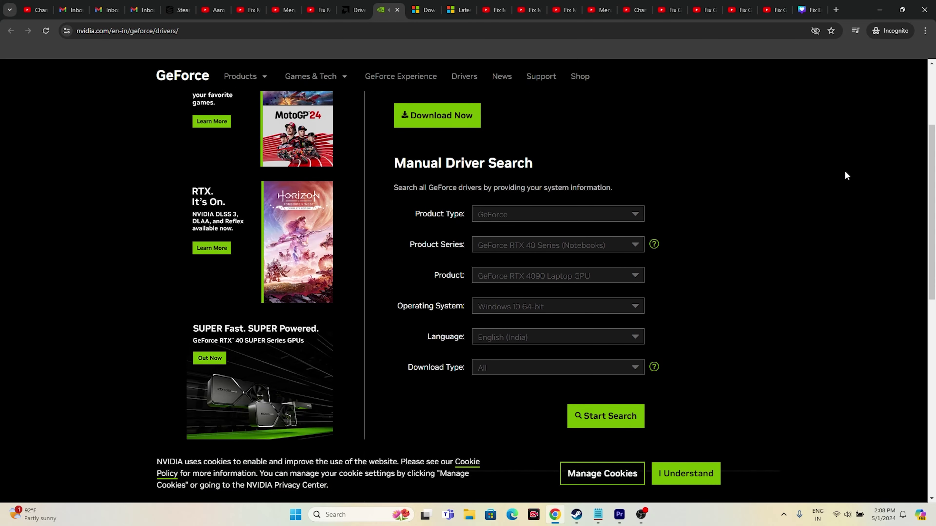
# Step: Set the driver search to product type GeForce, series GeForce RTX 40 Series (Notebooks) and product GeForce RTX 4090 Laptop GPU
pyautogui.click(501, 219)
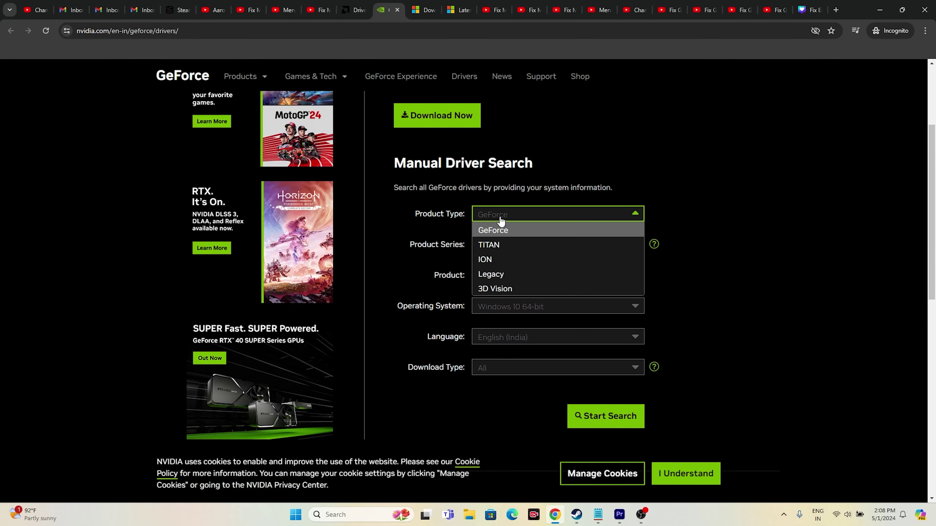
pyautogui.click(490, 228)
pyautogui.click(489, 248)
pyautogui.click(488, 250)
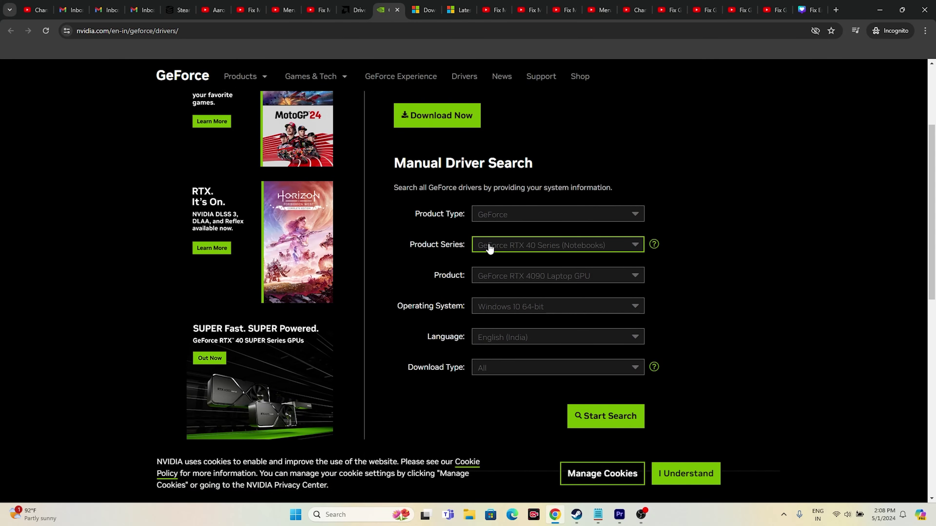
pyautogui.click(499, 275)
pyautogui.click(499, 293)
pyautogui.click(497, 311)
pyautogui.click(495, 310)
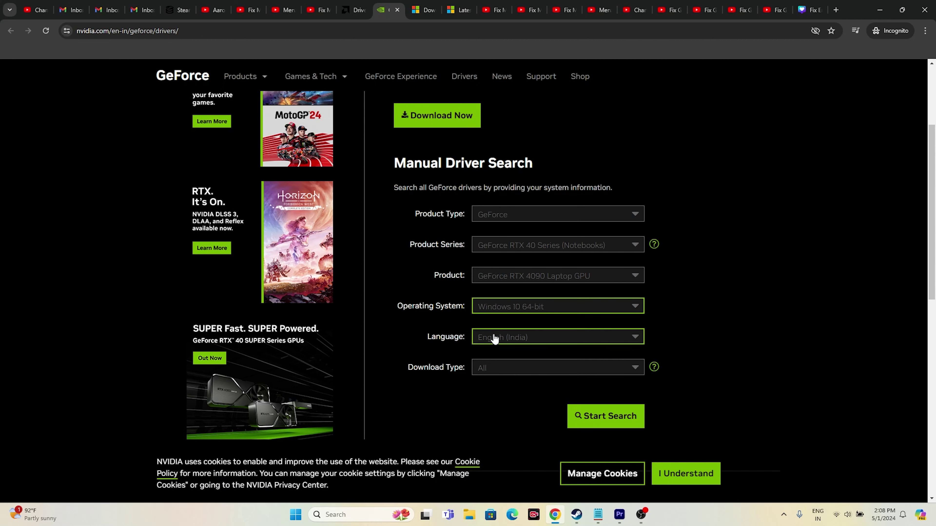
pyautogui.click(495, 216)
pyautogui.click(495, 232)
pyautogui.click(497, 251)
pyautogui.click(498, 260)
pyautogui.click(498, 279)
pyautogui.click(507, 295)
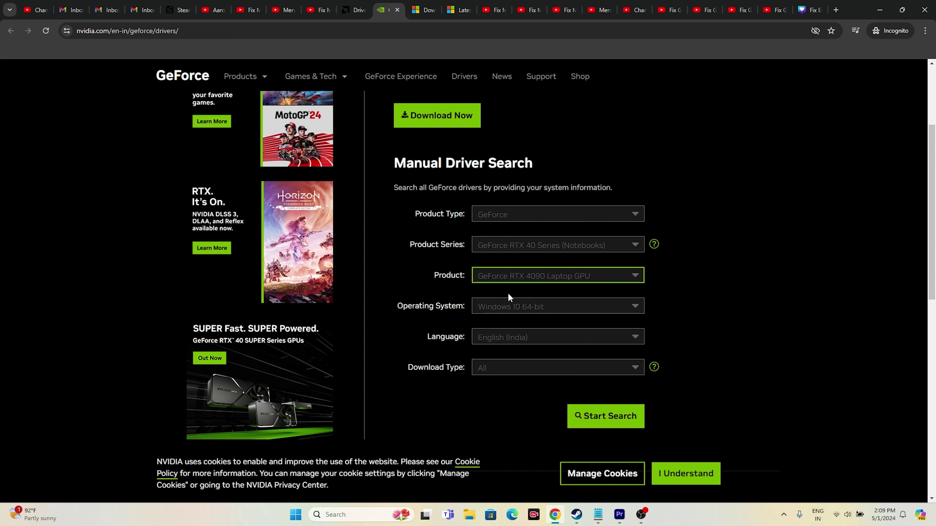
# Step: Choose Windows 11 as the operating system and start the NVIDIA driver search
pyautogui.click(511, 308)
pyautogui.click(514, 342)
pyautogui.scroll(-3, 776, 241)
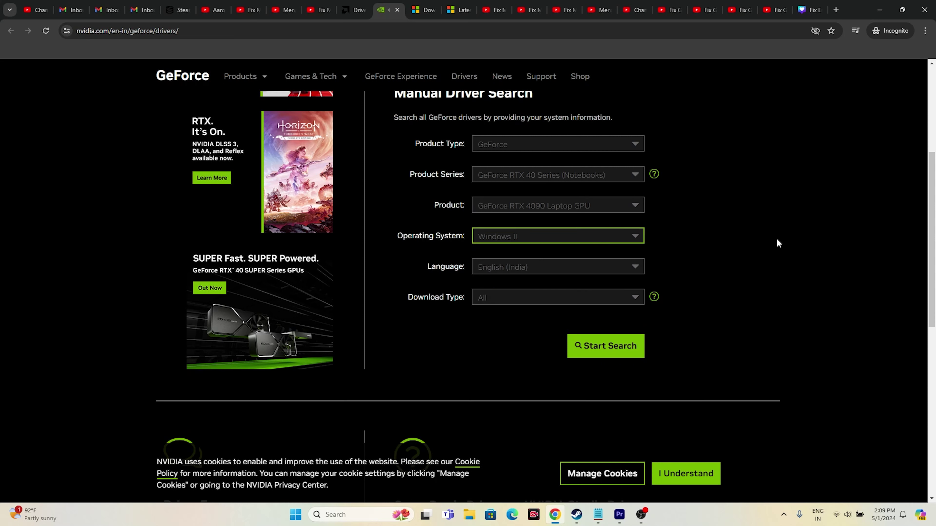
pyautogui.scroll(2, 435, 228)
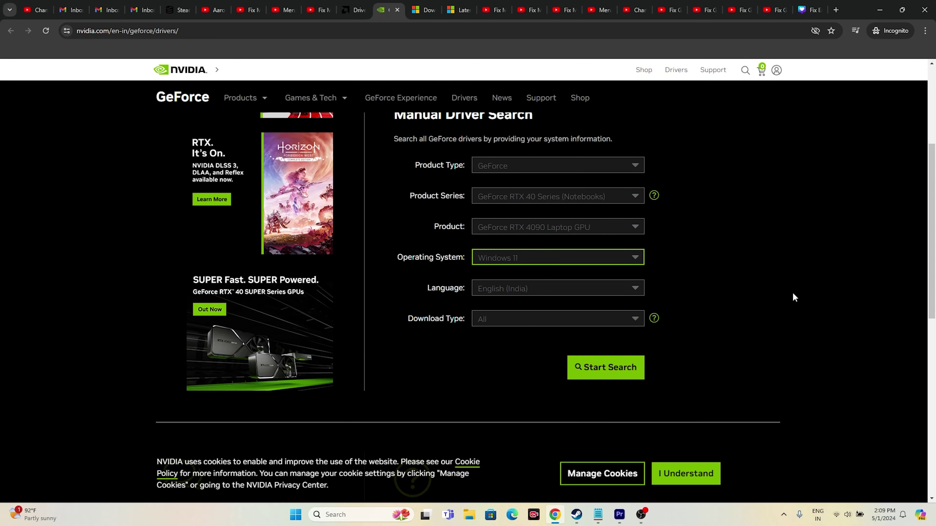
pyautogui.scroll(-1, 793, 293)
pyautogui.click(626, 318)
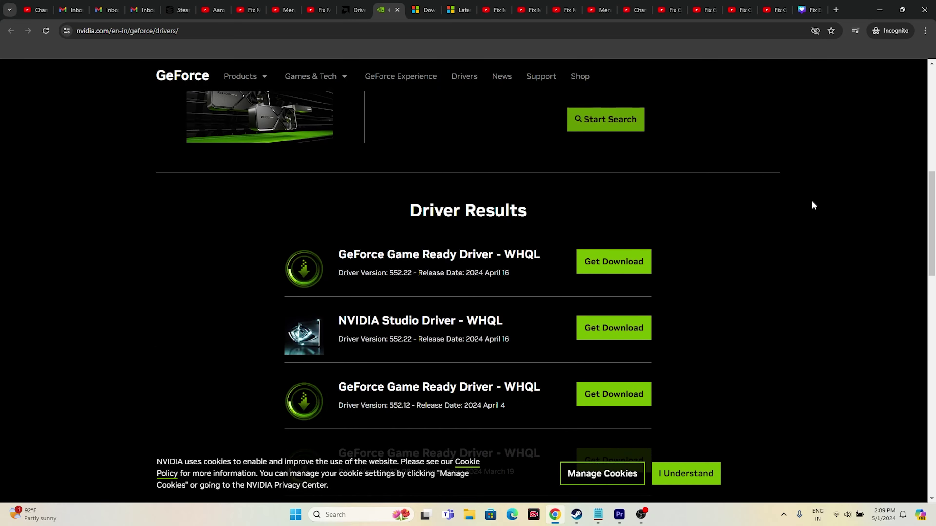
# Step: Check the version number and release date of the newest GeForce Game Ready driver in the results
pyautogui.moveTo(390, 253); pyautogui.dragTo(412, 253)
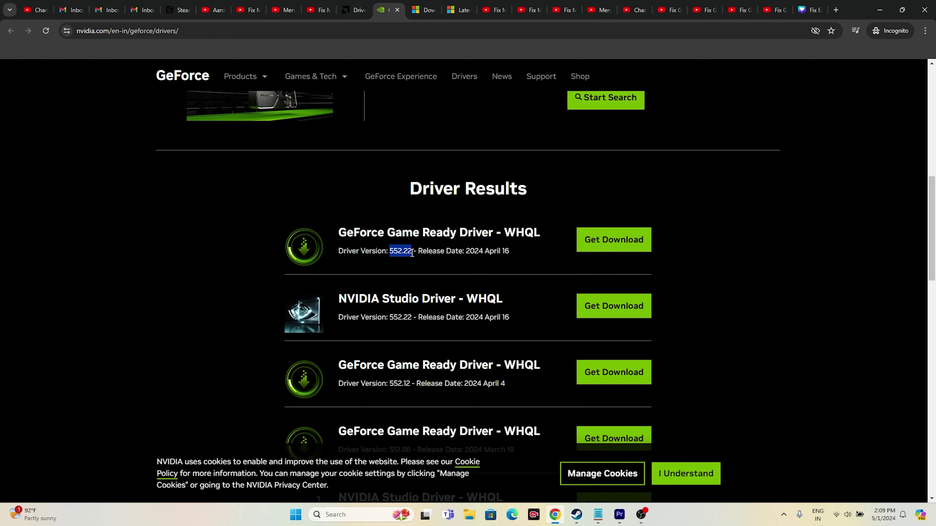
pyautogui.click(473, 254)
pyautogui.moveTo(468, 251); pyautogui.dragTo(512, 256)
pyautogui.click(512, 254)
# Step: Browse AMD's driver support page for Graphics products in the Radeon PRO family, then return to Steam
pyautogui.click(353, 10)
pyautogui.scroll(-3, 589, 258)
pyautogui.scroll(-4, 581, 257)
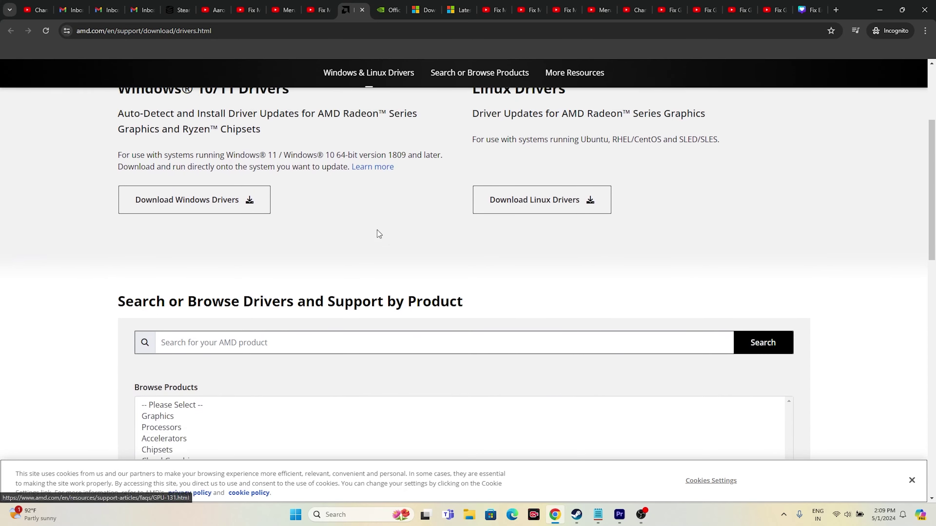
pyautogui.click(164, 292)
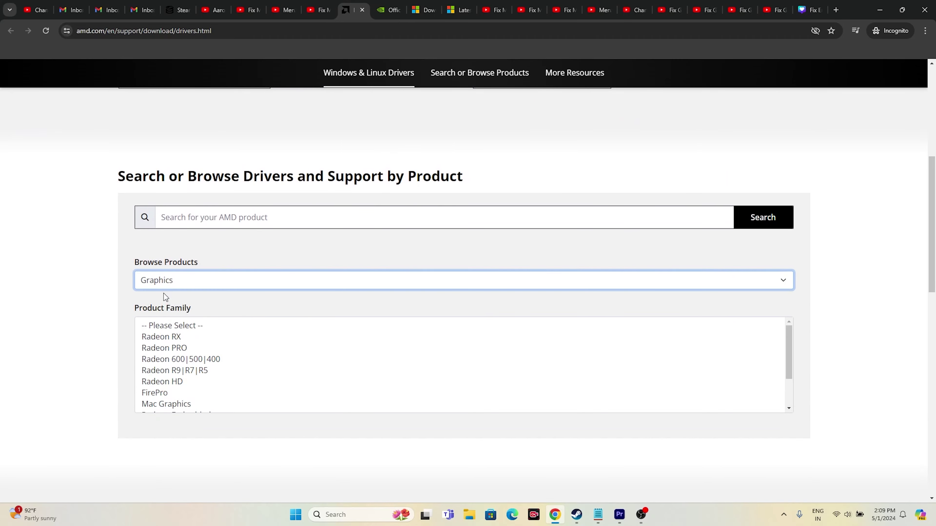
pyautogui.click(173, 349)
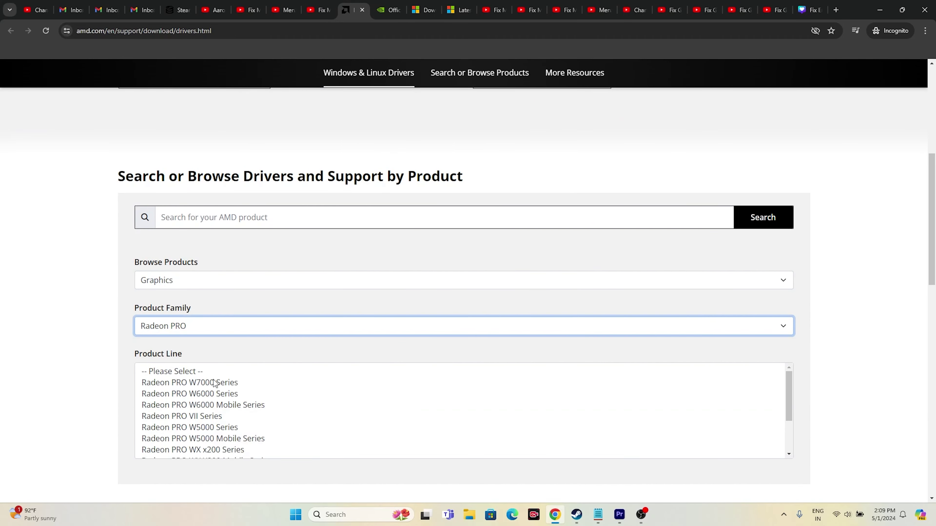
pyautogui.scroll(-5, 428, 317)
pyautogui.scroll(10, 428, 316)
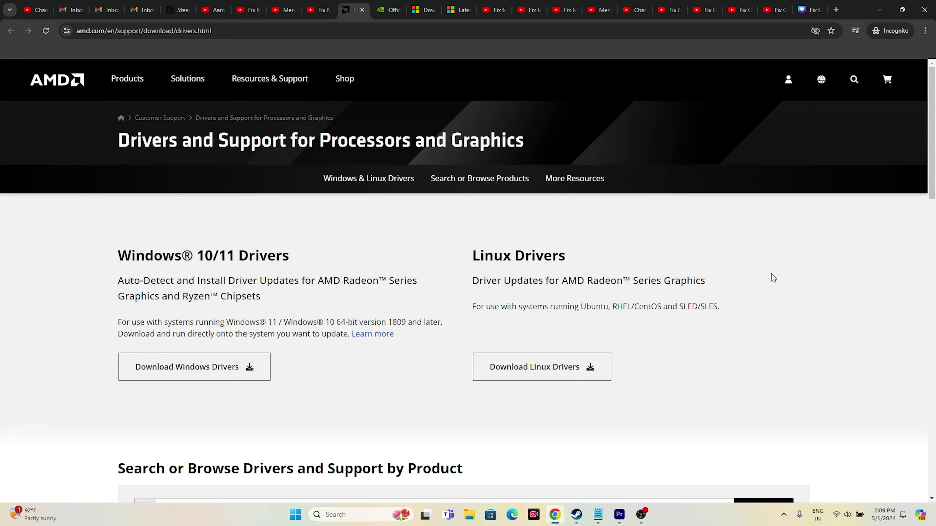
pyautogui.click(879, 10)
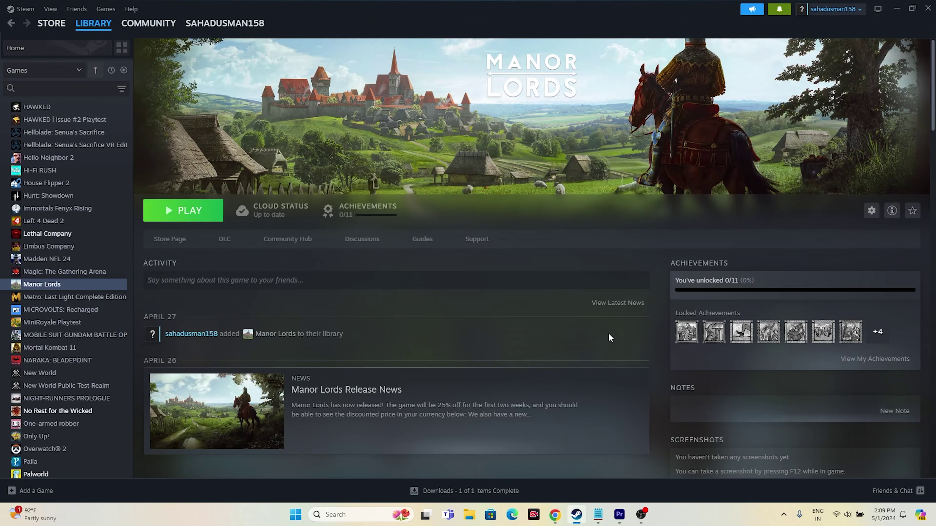
pyautogui.rightClick(65, 286)
pyautogui.moveTo(87, 341)
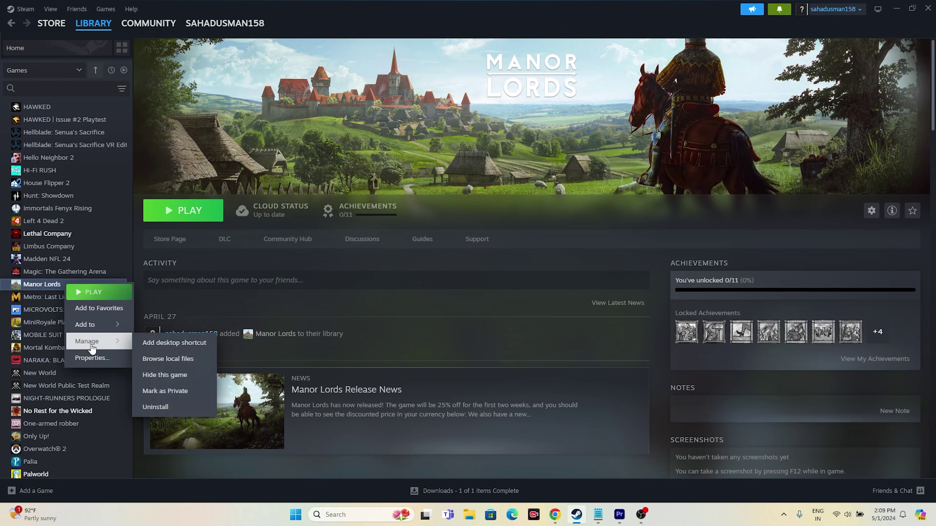
pyautogui.click(526, 209)
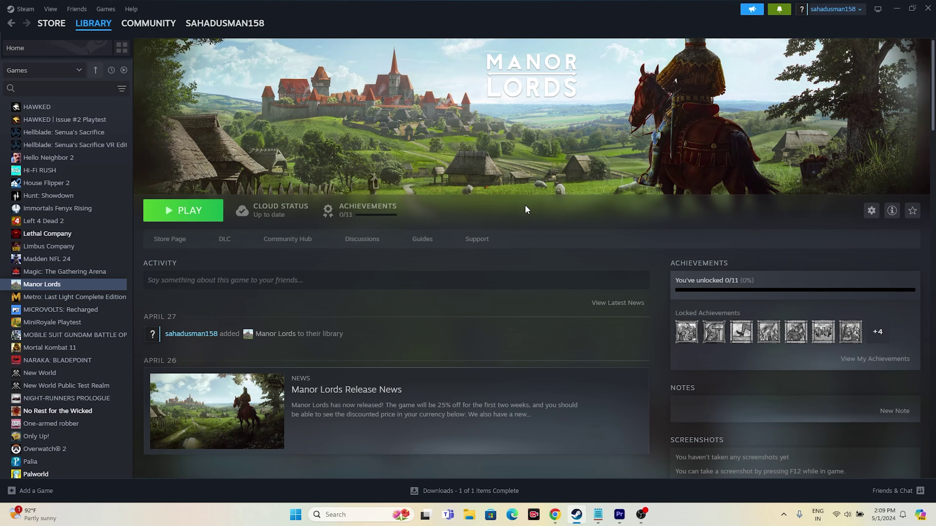
# Step: Verify the integrity of Manor Lords' installed game files and close the game's properties
pyautogui.rightClick(61, 285)
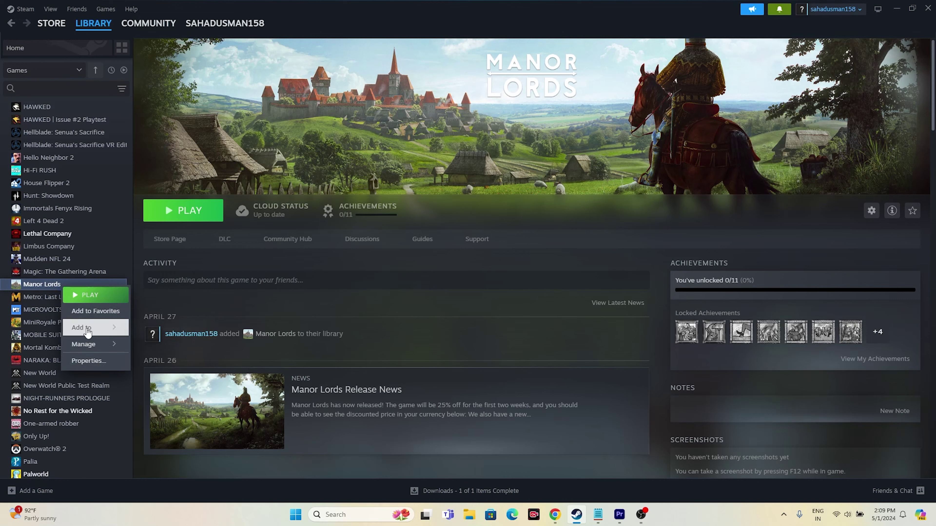
pyautogui.click(89, 360)
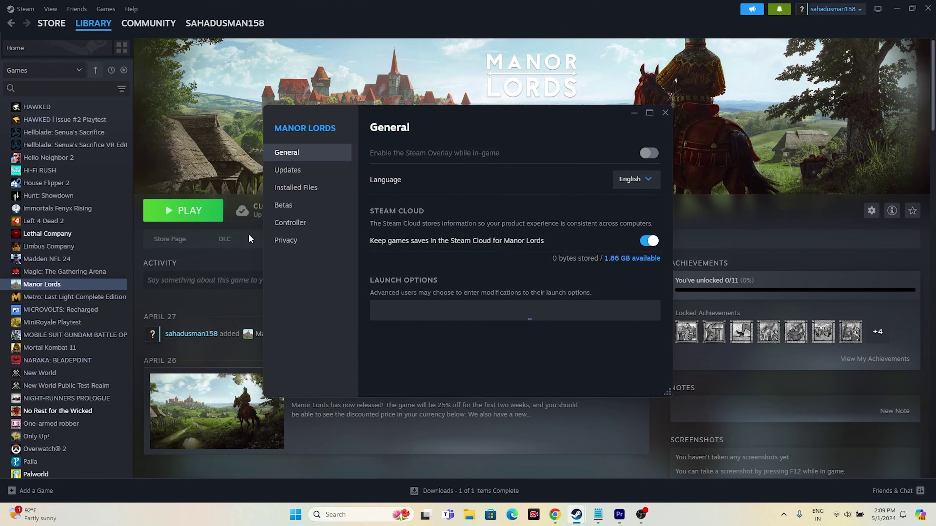
pyautogui.click(284, 187)
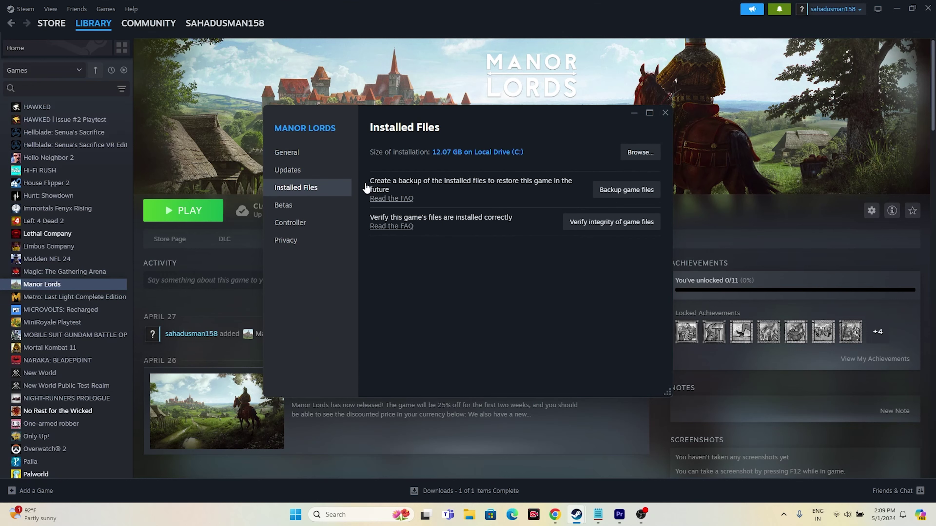
pyautogui.click(605, 226)
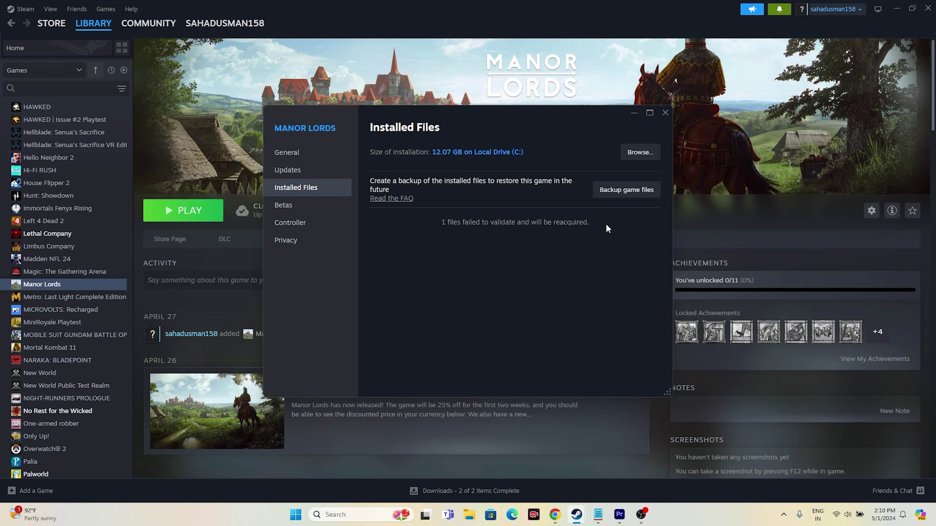
pyautogui.click(665, 113)
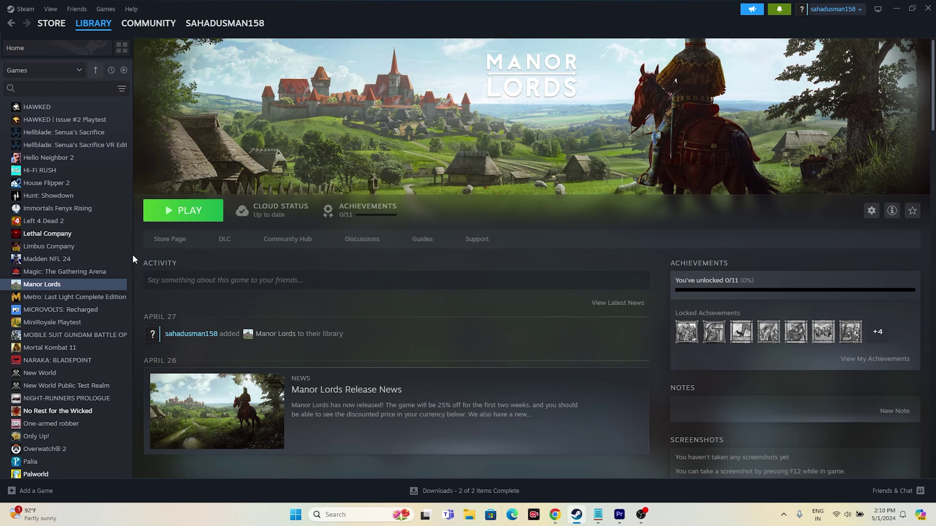